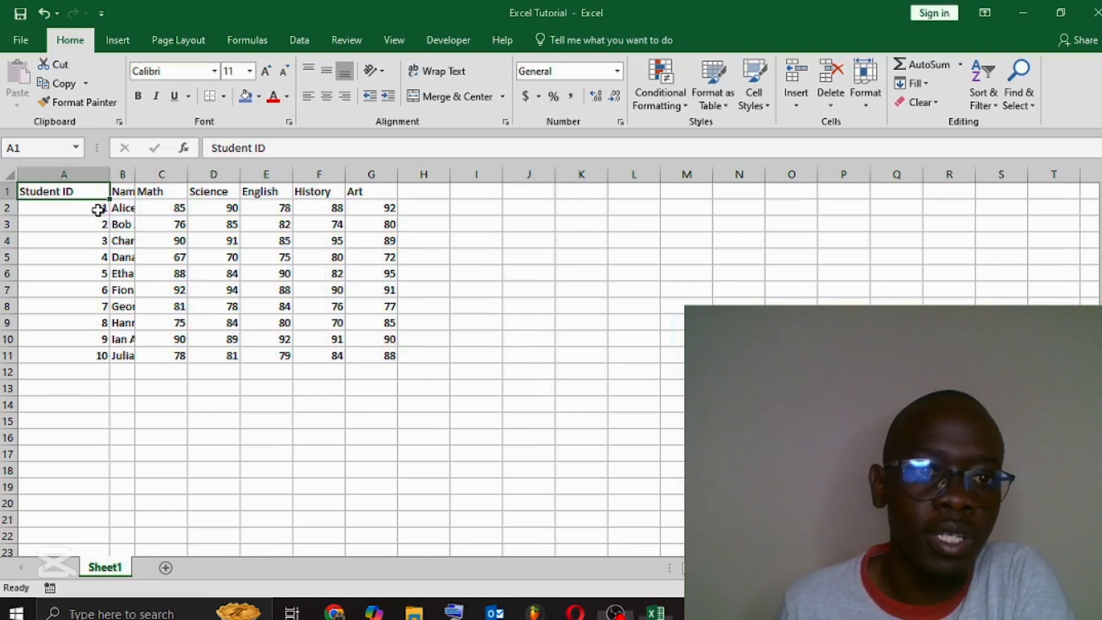
# Step: Left-align all the student data in A1:G11, headings included
pyautogui.click(98, 209)
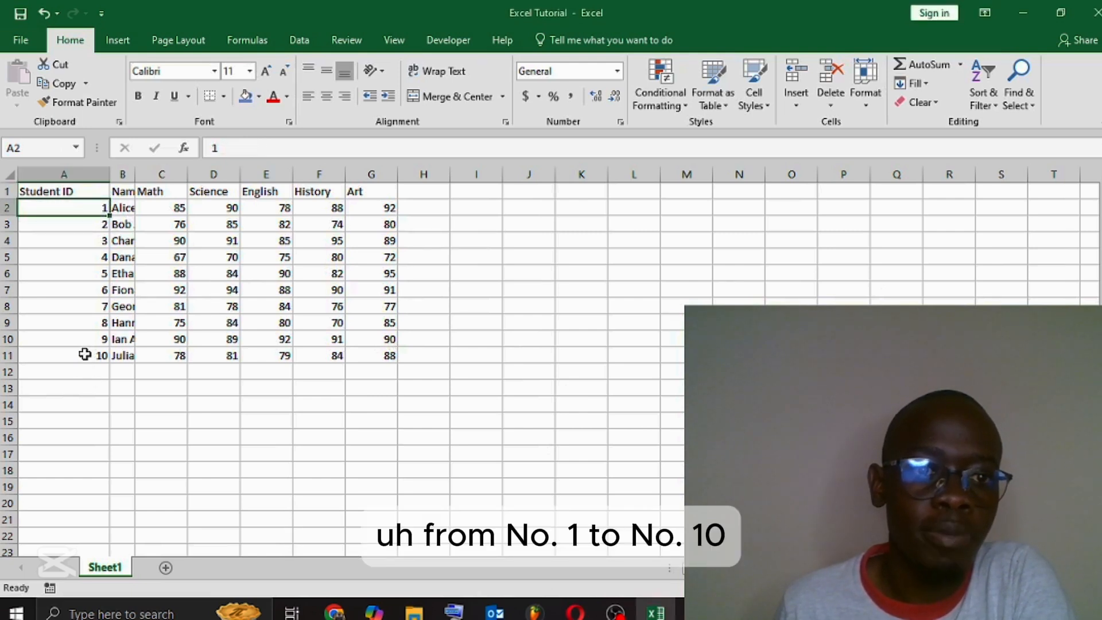
pyautogui.click(124, 192)
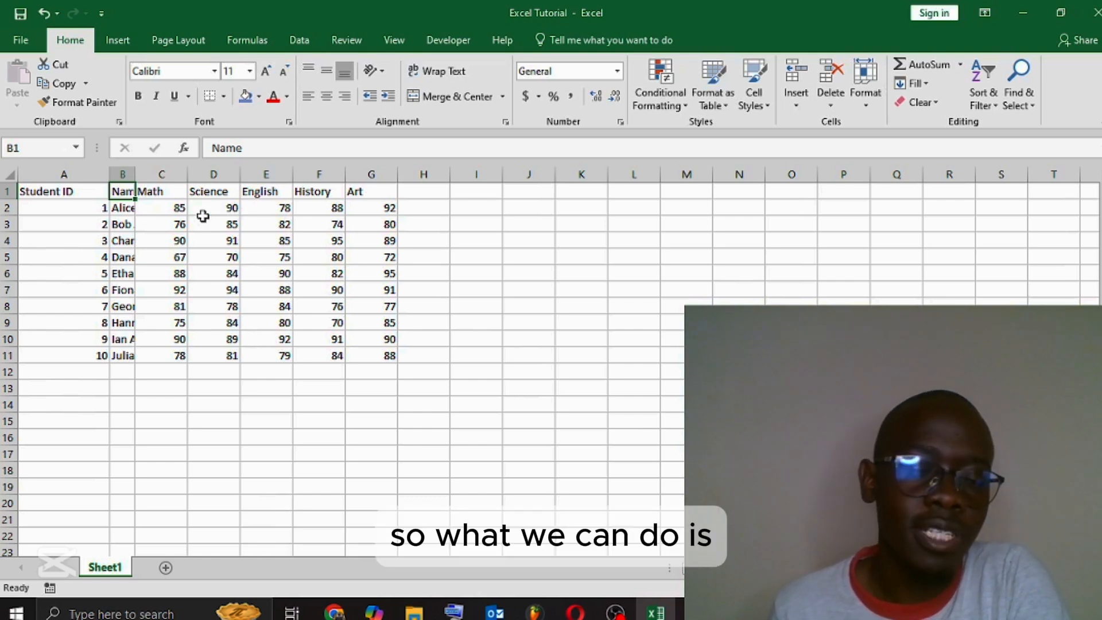
pyautogui.click(76, 191)
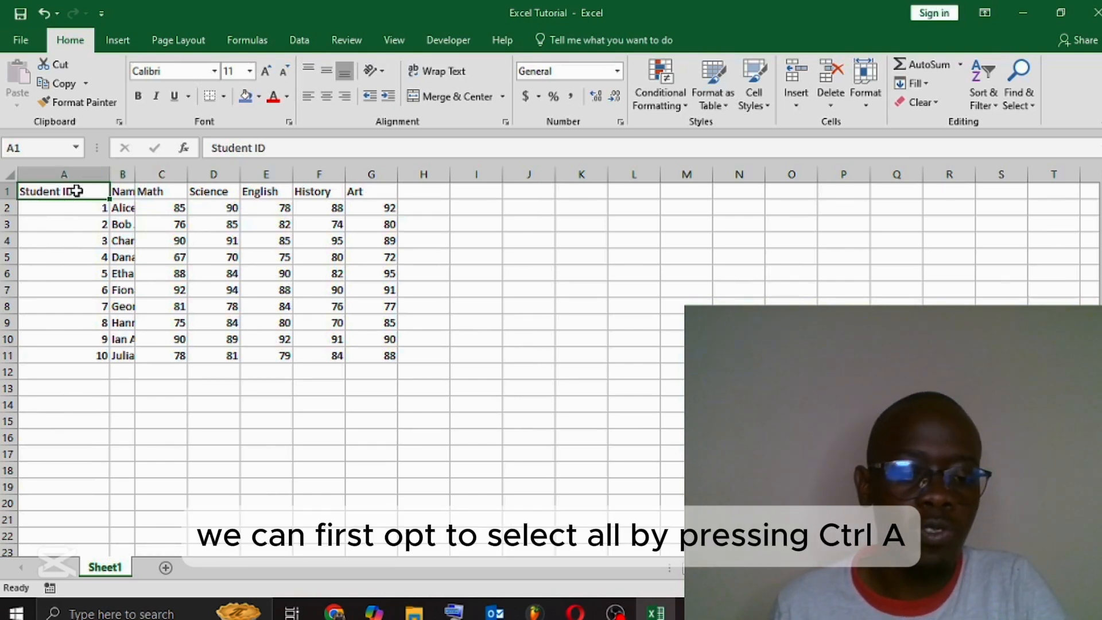
pyautogui.hotkey('ctrl', 'a')
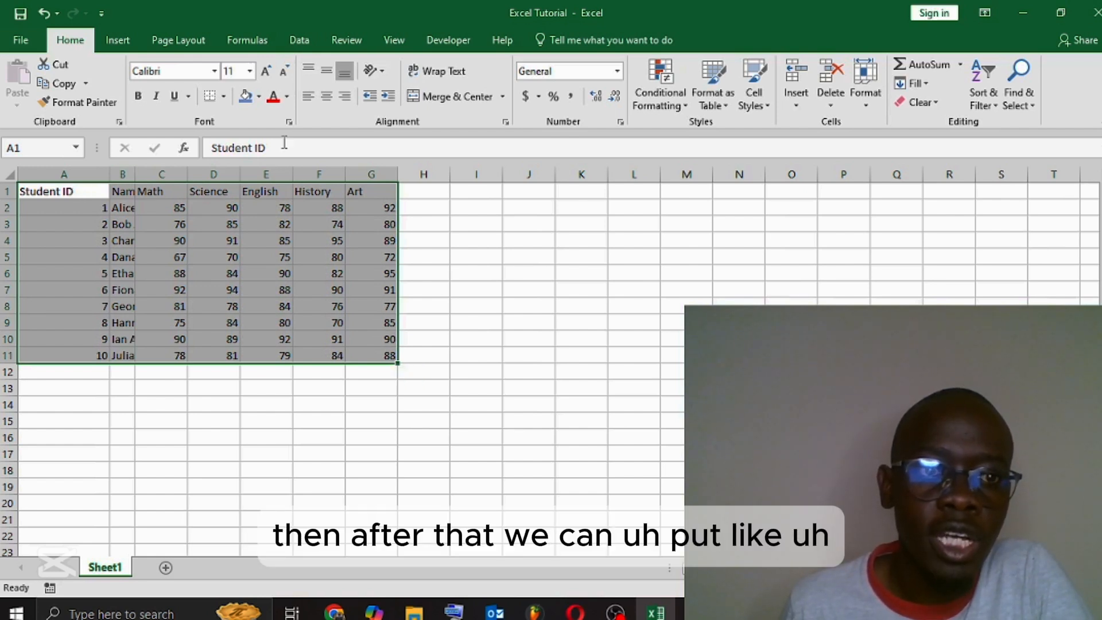
pyautogui.click(314, 107)
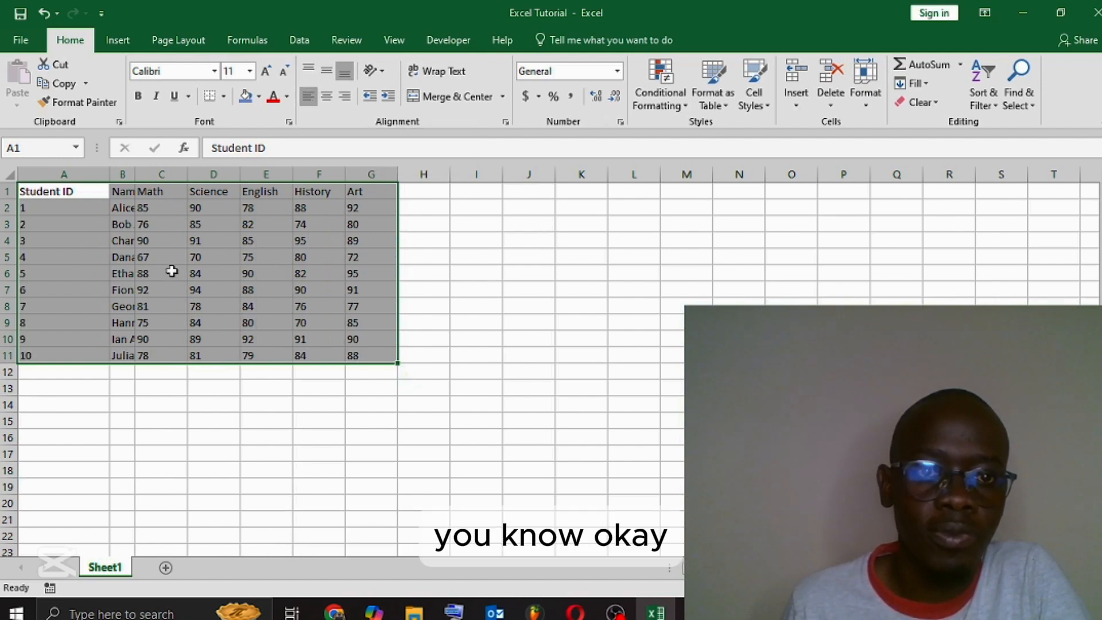
pyautogui.click(560, 322)
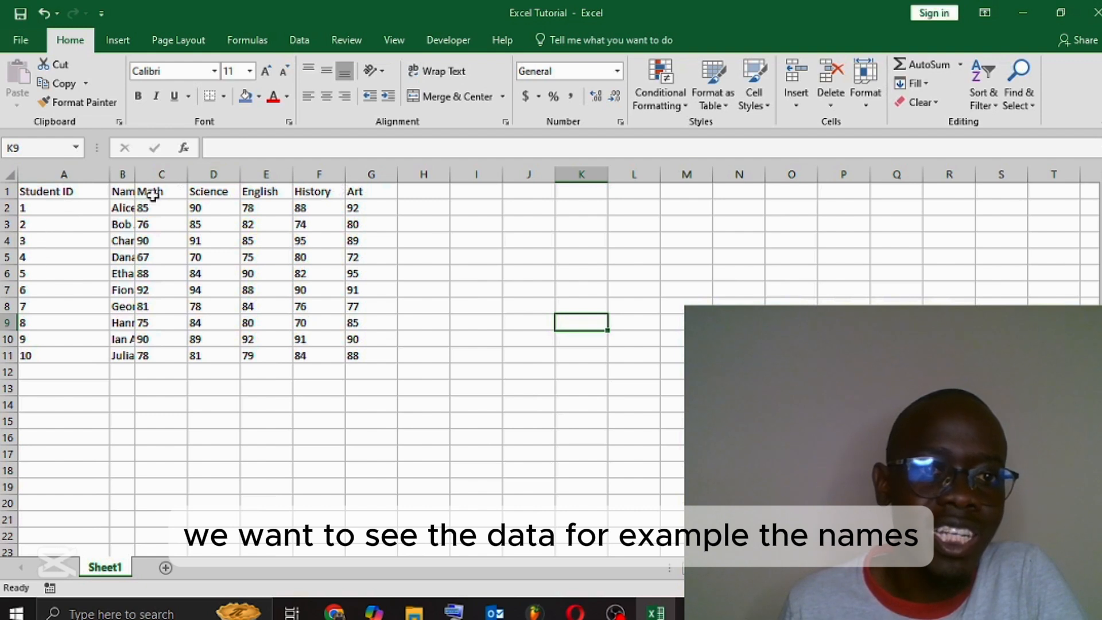
# Step: AutoFit the widths of columns A through G to their contents
pyautogui.moveTo(136, 172); pyautogui.dragTo(276, 177)
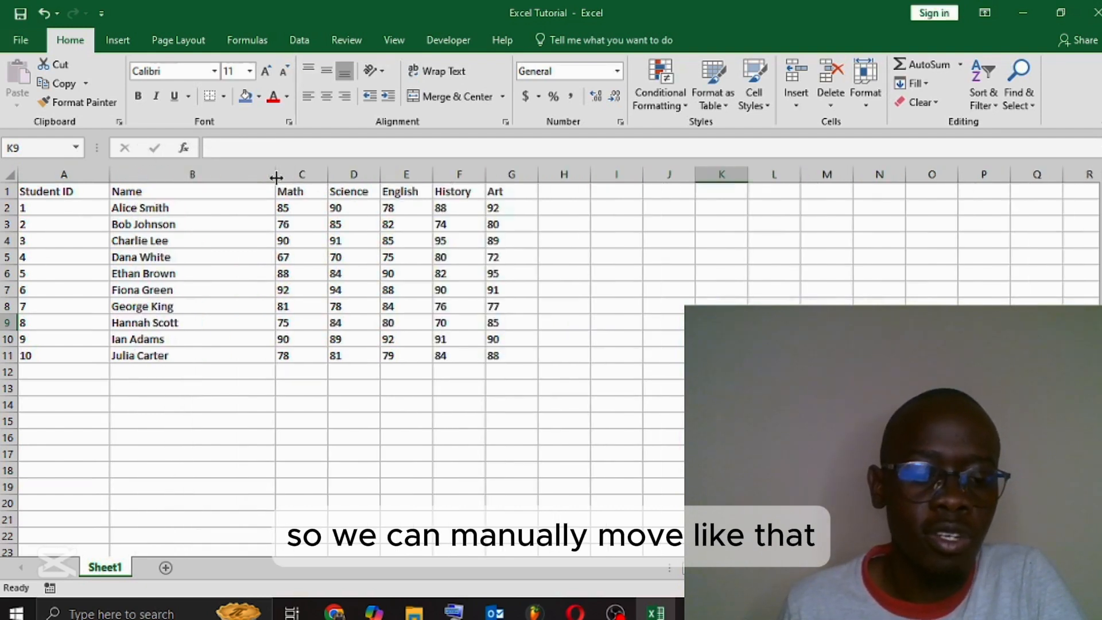
pyautogui.hotkey('ctrl', 'z')
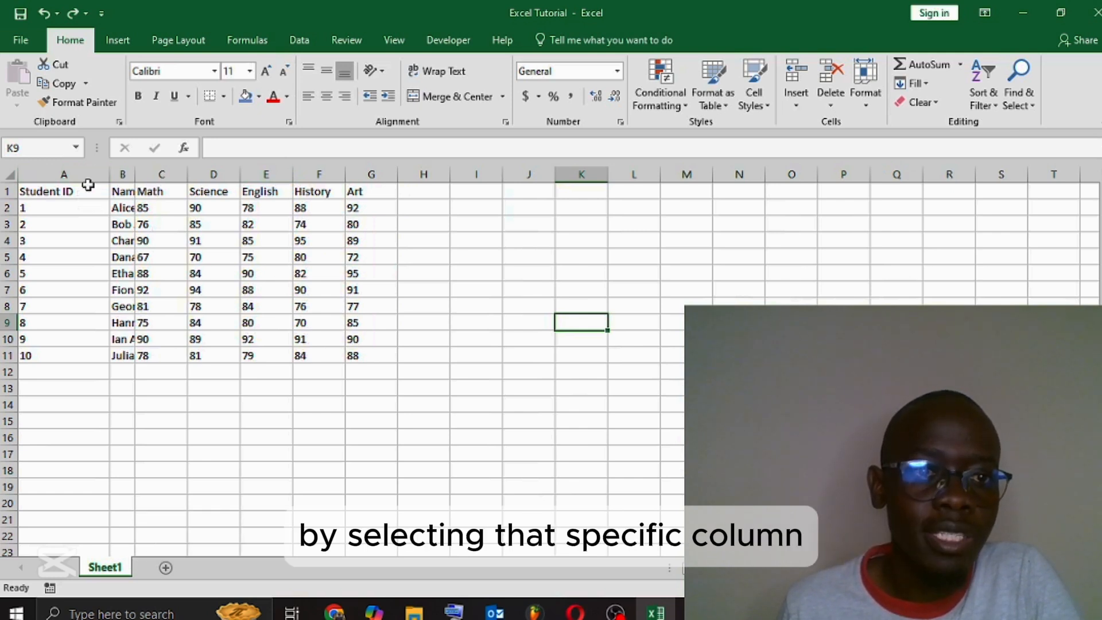
pyautogui.click(82, 172)
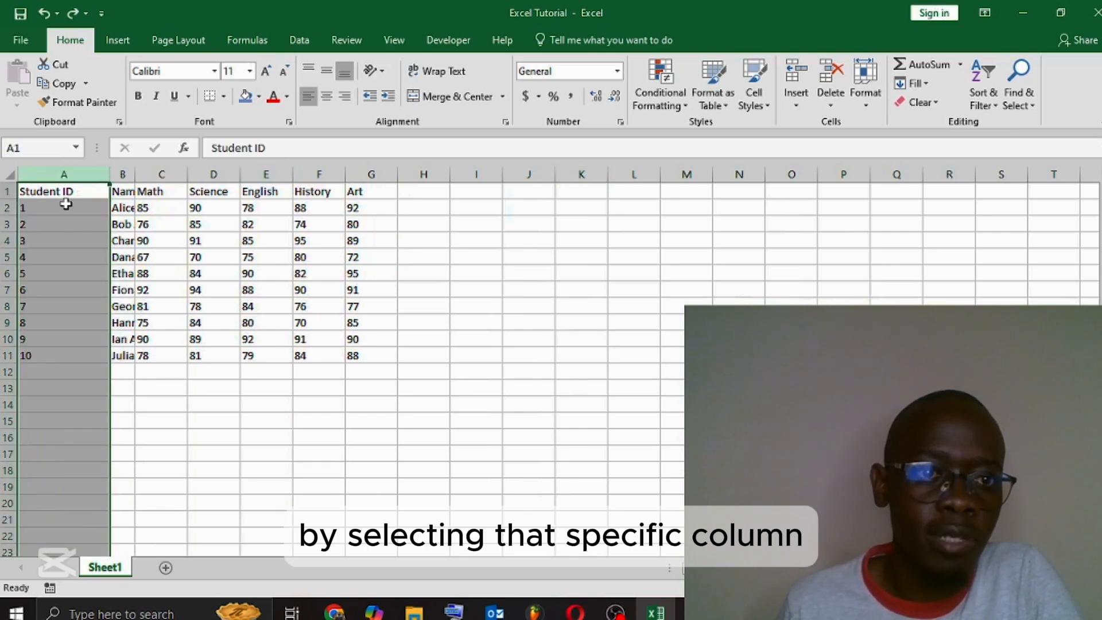
pyautogui.click(74, 175)
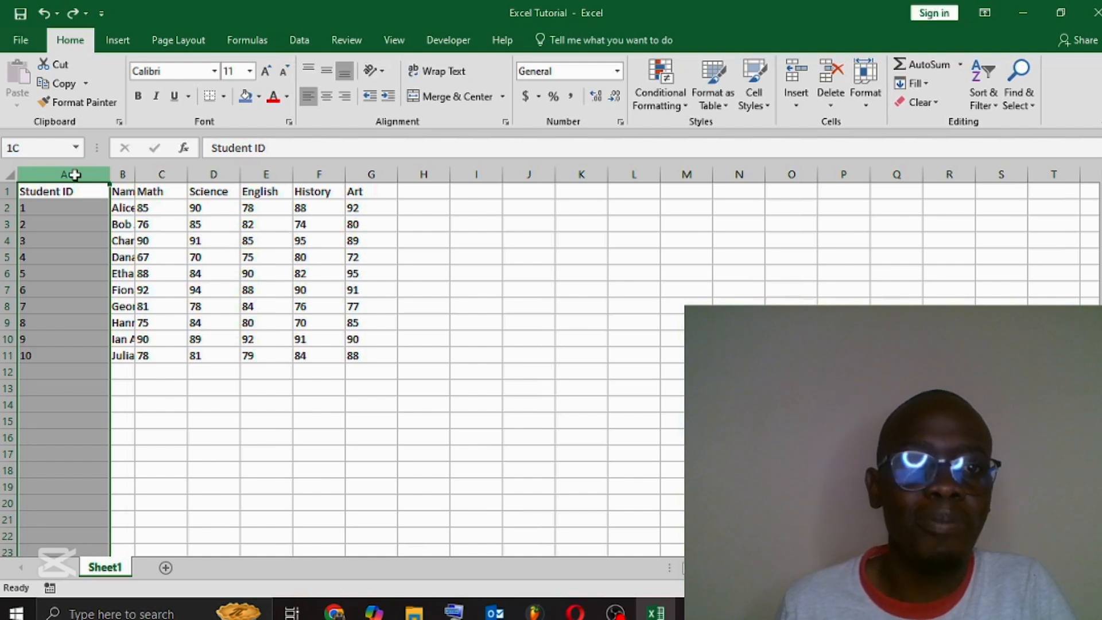
pyautogui.moveTo(75, 175); pyautogui.dragTo(373, 176)
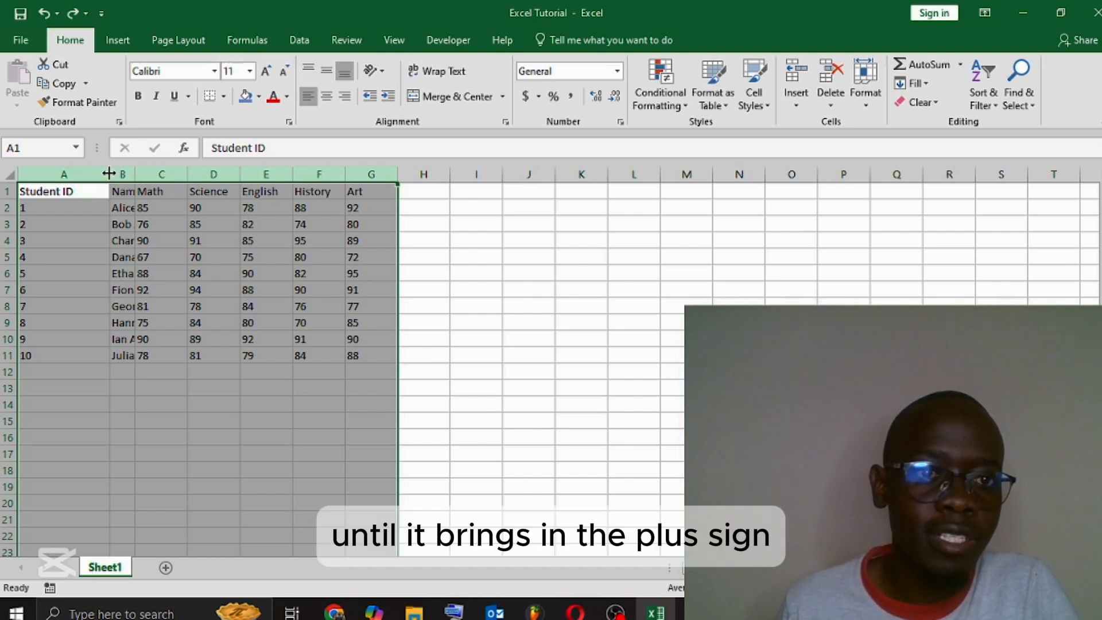
pyautogui.doubleClick(108, 173)
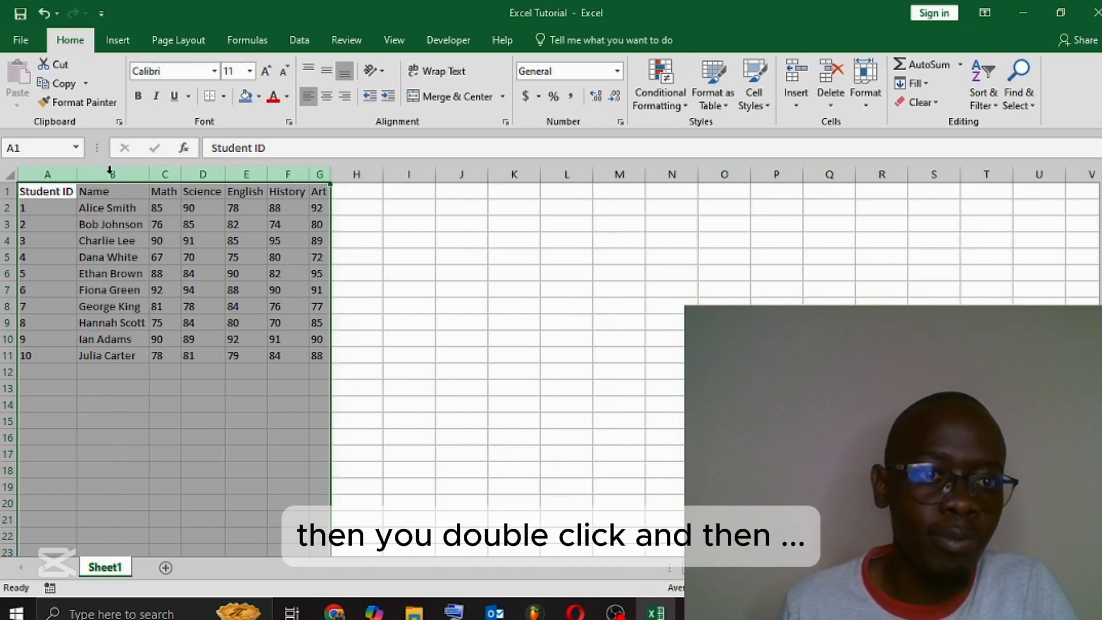
pyautogui.click(569, 319)
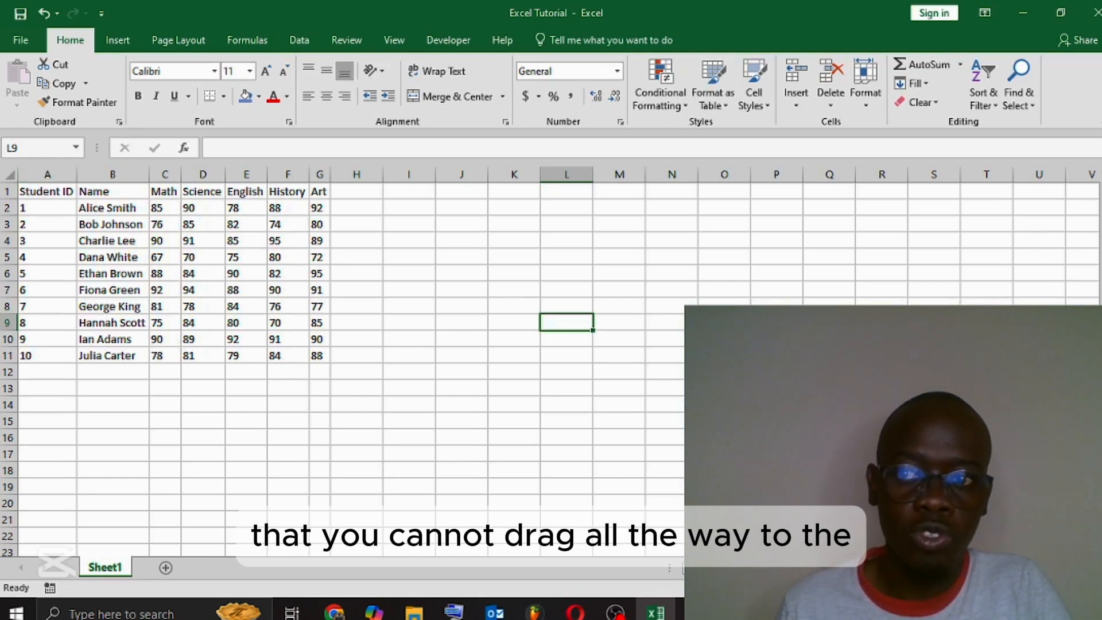
# Step: Select the Student ID column and extend the selection across to the last filled column, Art
pyautogui.click(47, 173)
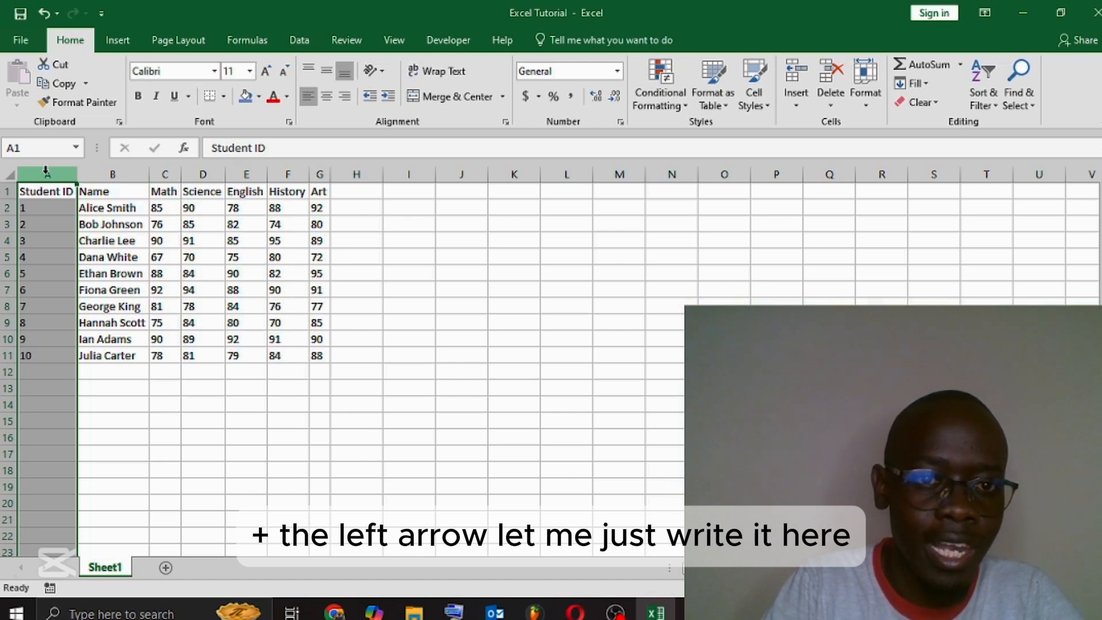
pyautogui.hotkey('ctrl', 'shift', 'Right')
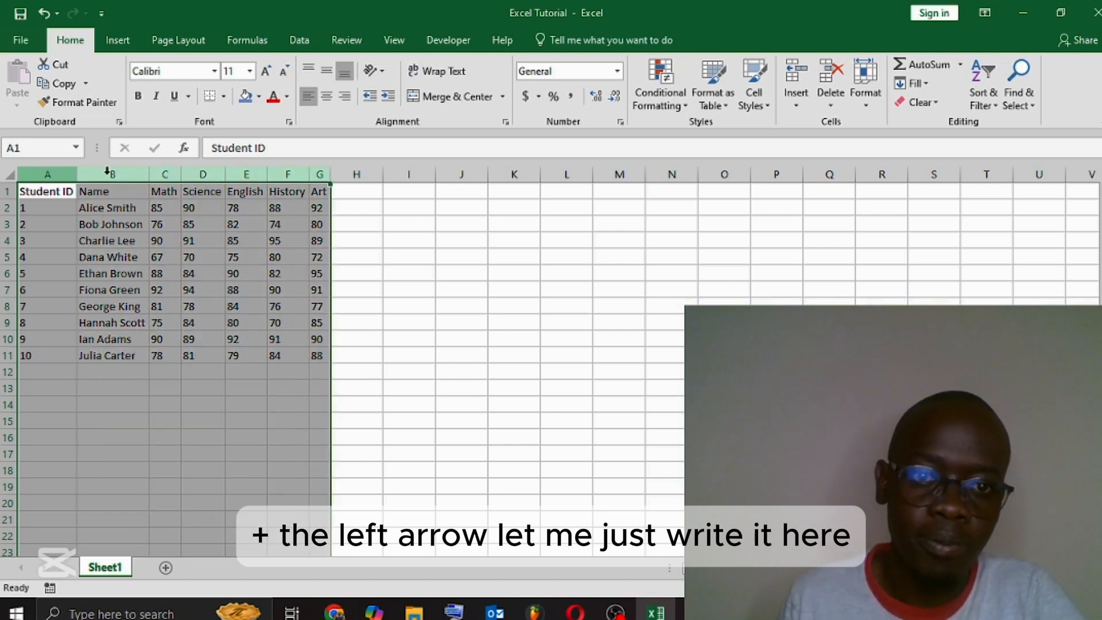
# Step: Enter the note "CTRL SHIFT LEFT ARROW" in cell I8
pyautogui.click(388, 315)
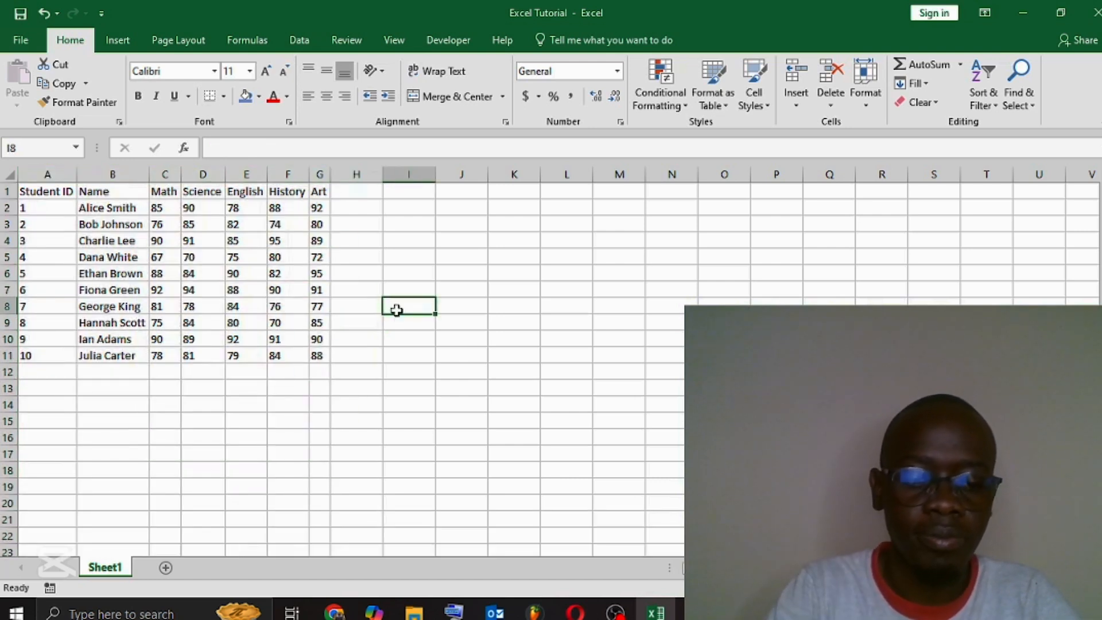
pyautogui.write('C')
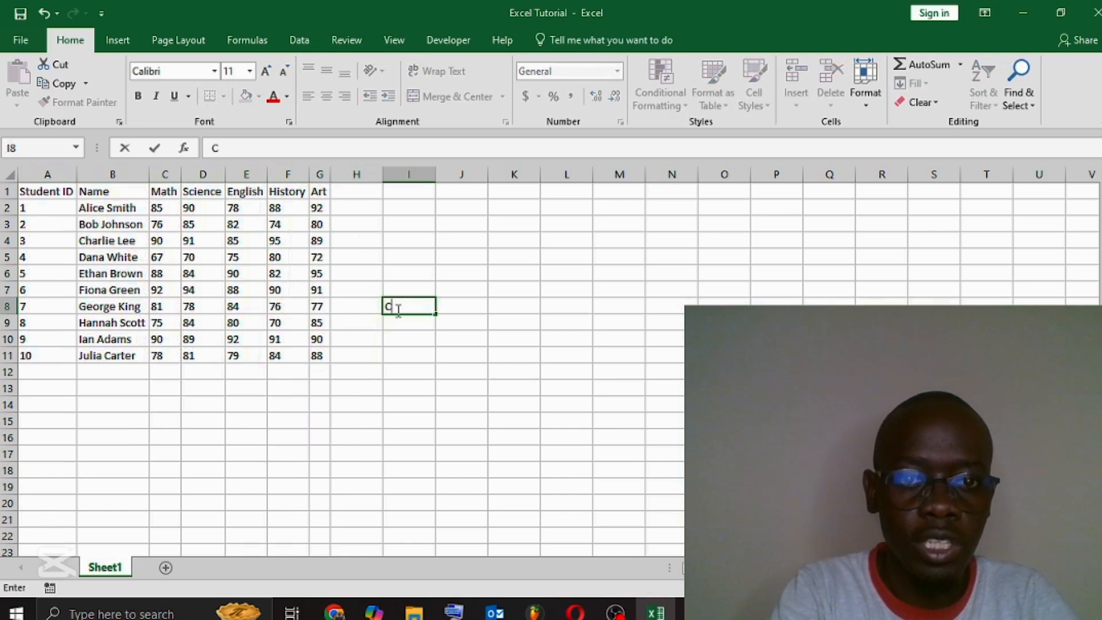
pyautogui.write('TRL')
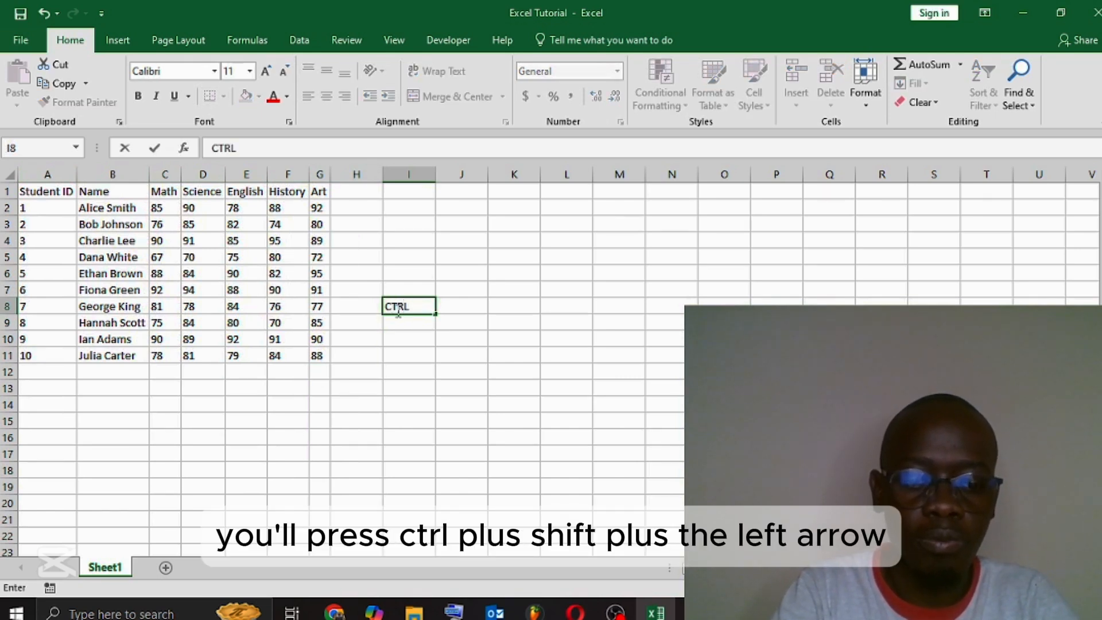
pyautogui.write(' SHI')
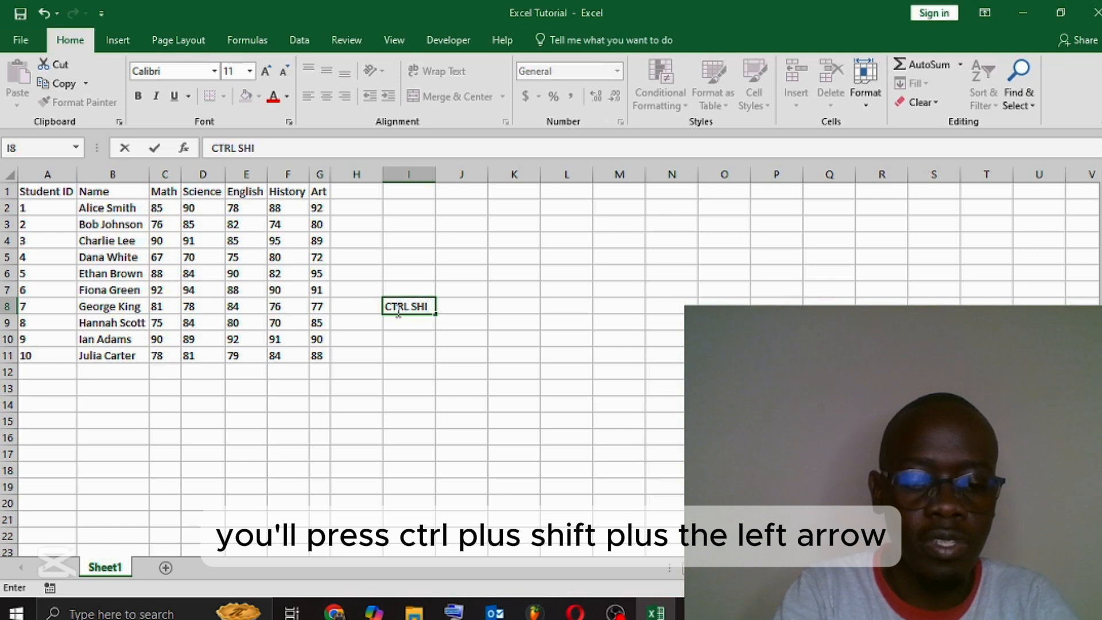
pyautogui.write('FT LEF')
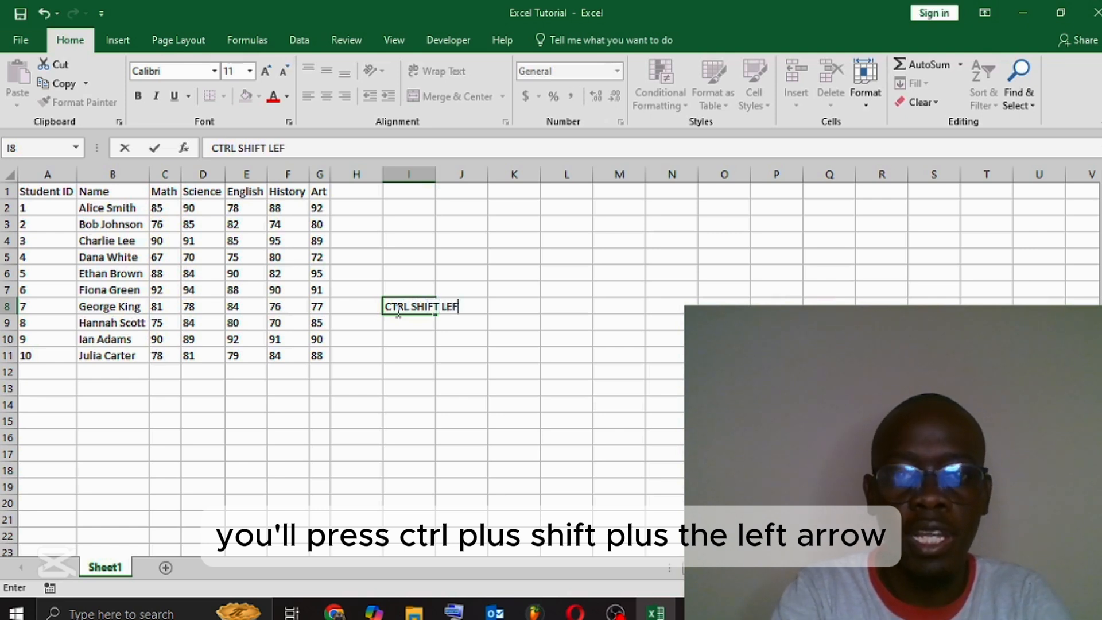
pyautogui.write('T ARR')
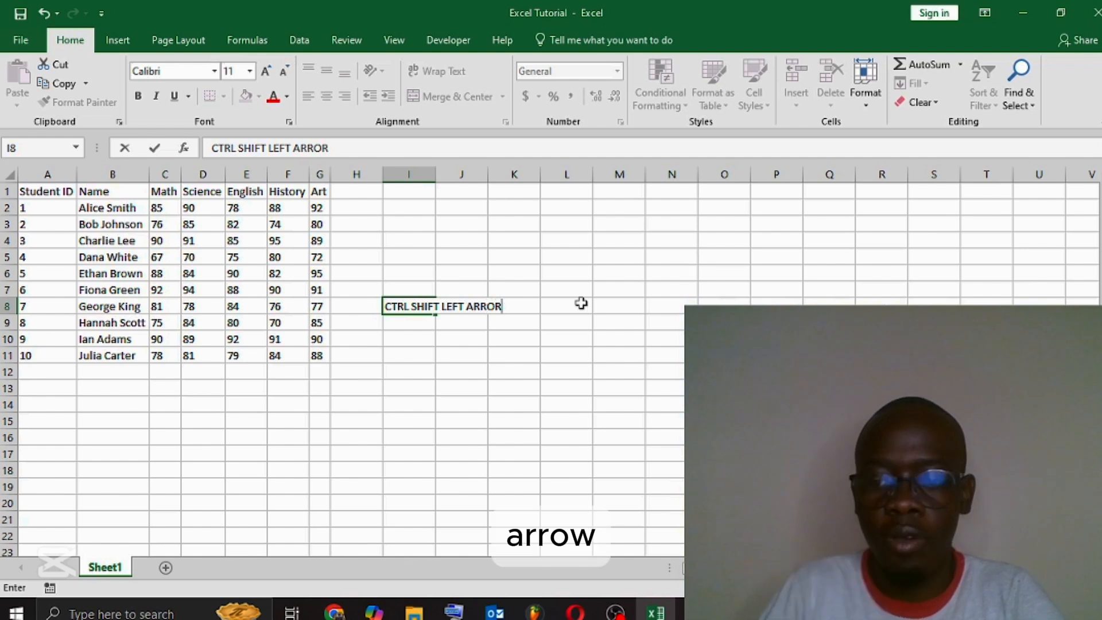
pyautogui.write('OW')
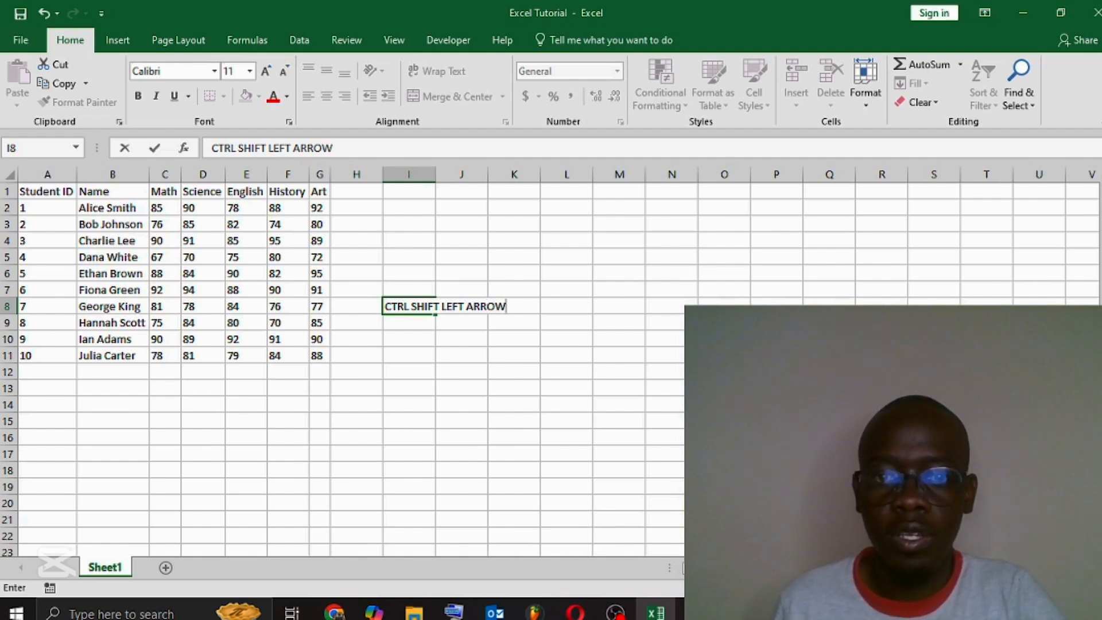
pyautogui.click(724, 487)
pyautogui.click(410, 307)
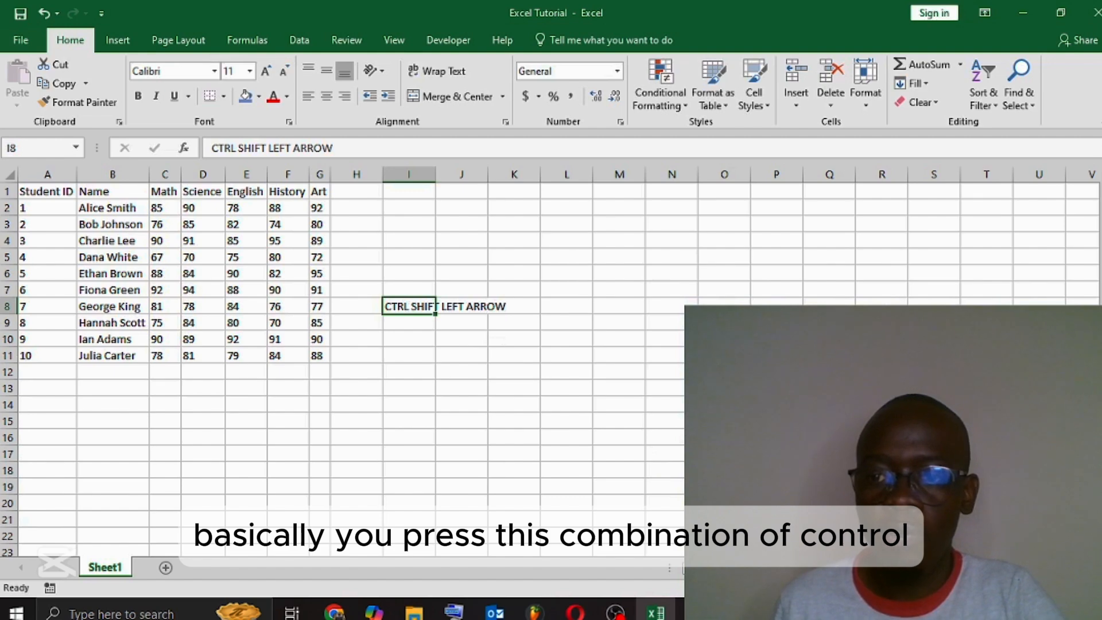
# Step: Select all the filled columns, A through G, starting from the Student ID column
pyautogui.keyDown('ctrl'); pyautogui.scroll(5, 402, 345); pyautogui.keyUp('ctrl')
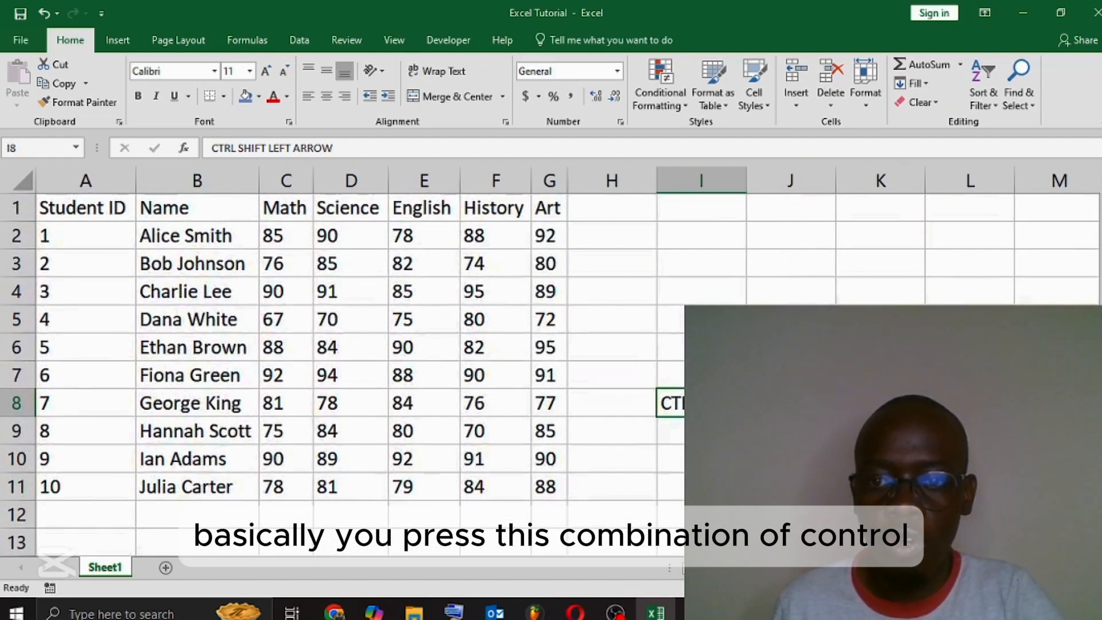
pyautogui.hscroll(1, 583, 400)
pyautogui.click(610, 428)
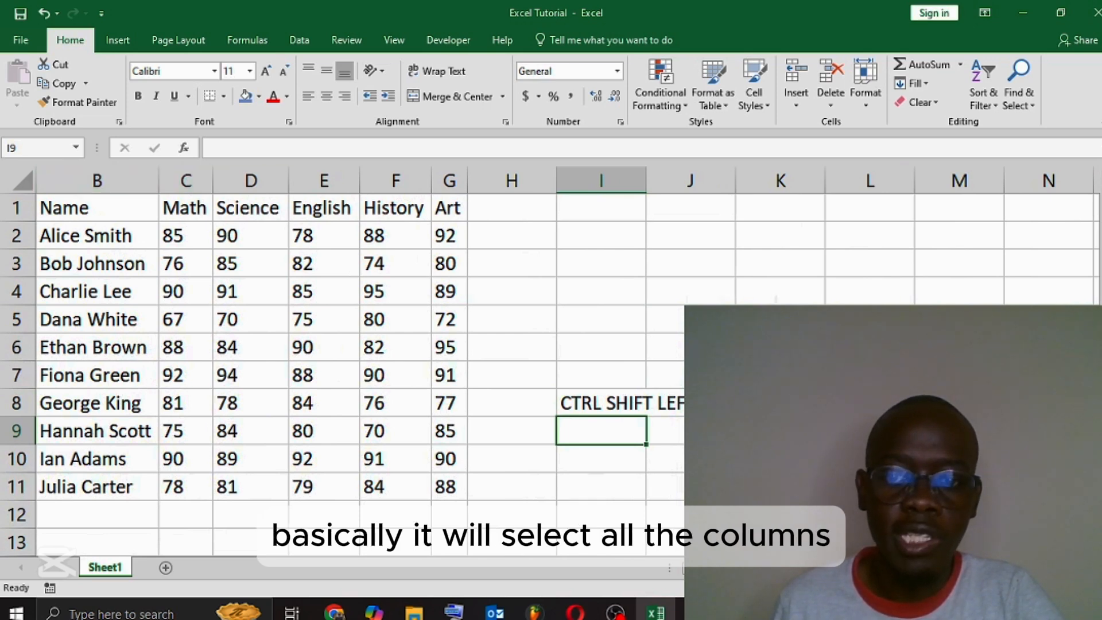
pyautogui.hscroll(-1, 192, 218)
pyautogui.click(85, 178)
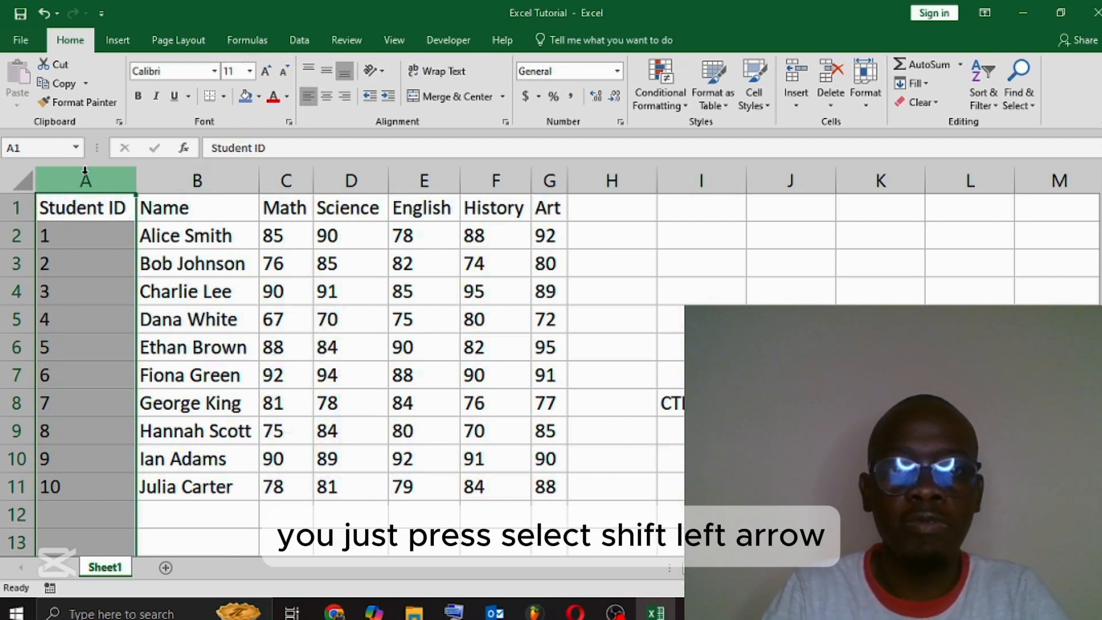
pyautogui.hotkey('ctrl', 'shift', 'Right')
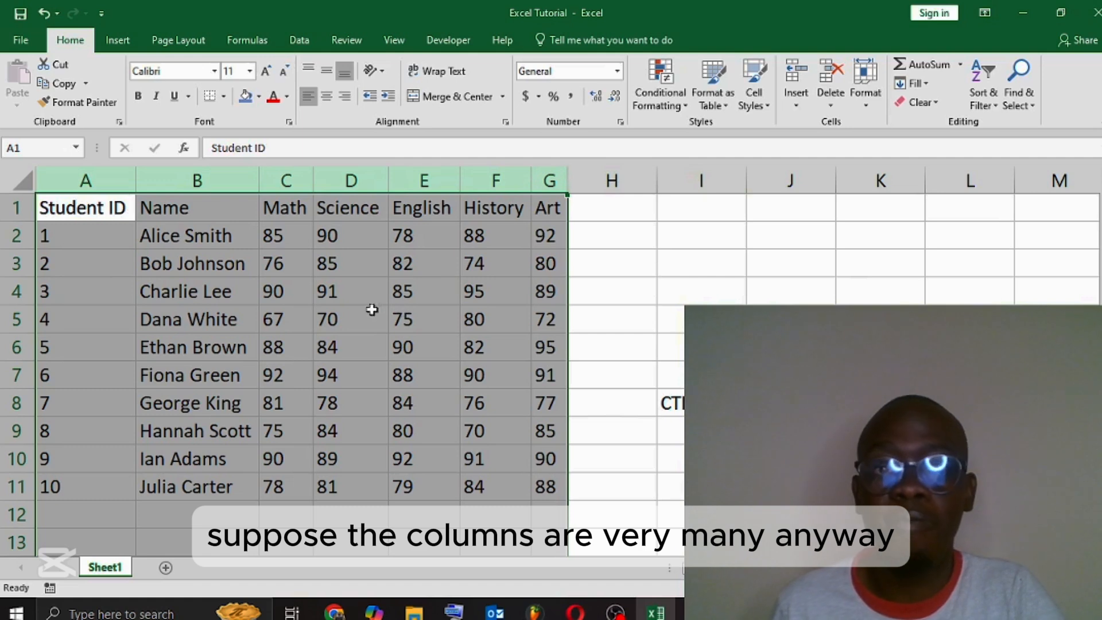
# Step: Delete the shortcut note from cell I8
pyautogui.click(684, 405)
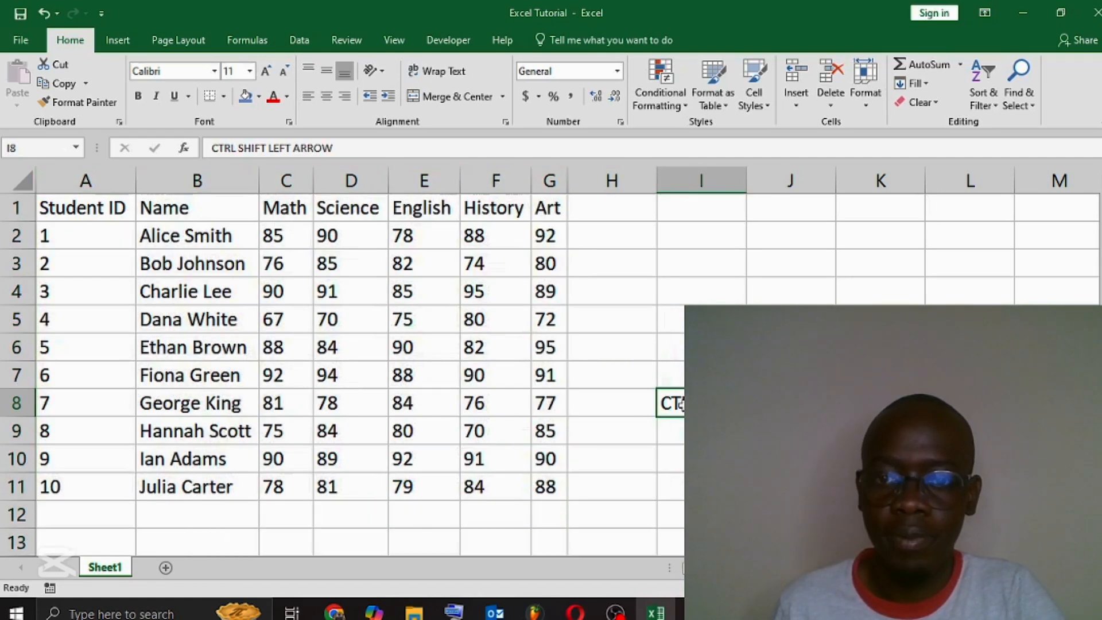
pyautogui.doubleClick(683, 405)
pyautogui.doubleClick(683, 405)
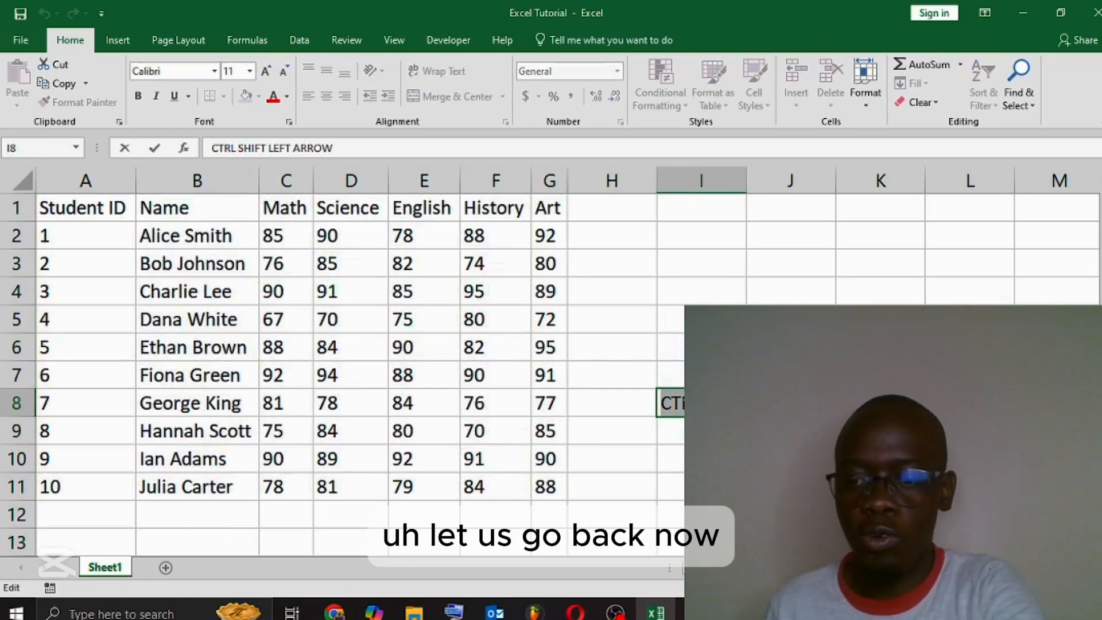
pyautogui.press('BackSpace')
pyautogui.click(878, 376)
pyautogui.click(485, 293)
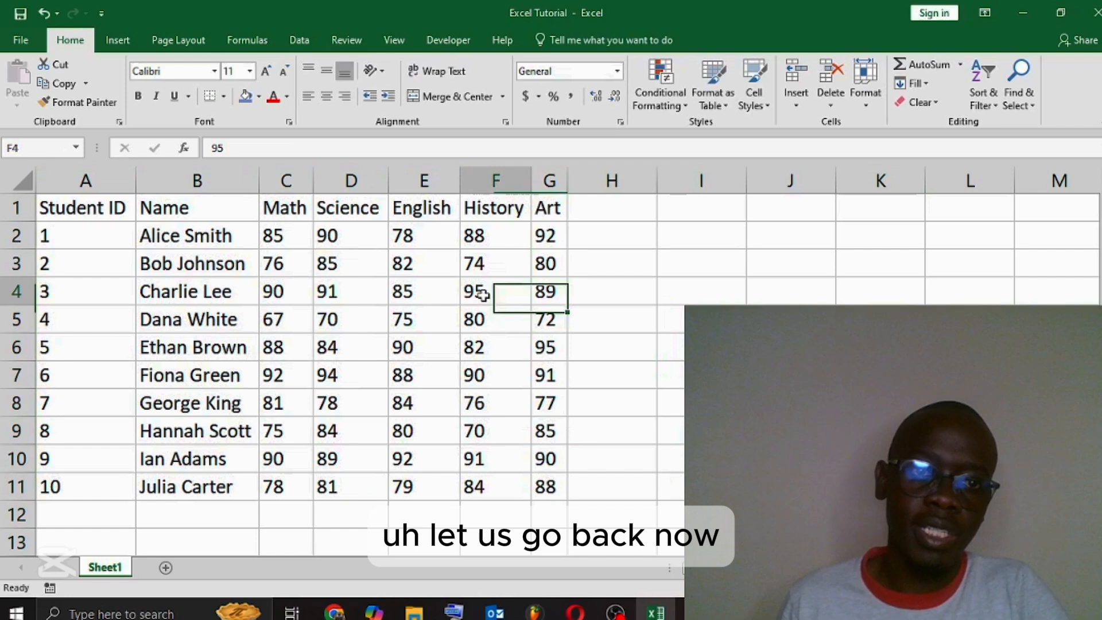
pyautogui.click(237, 258)
pyautogui.click(86, 206)
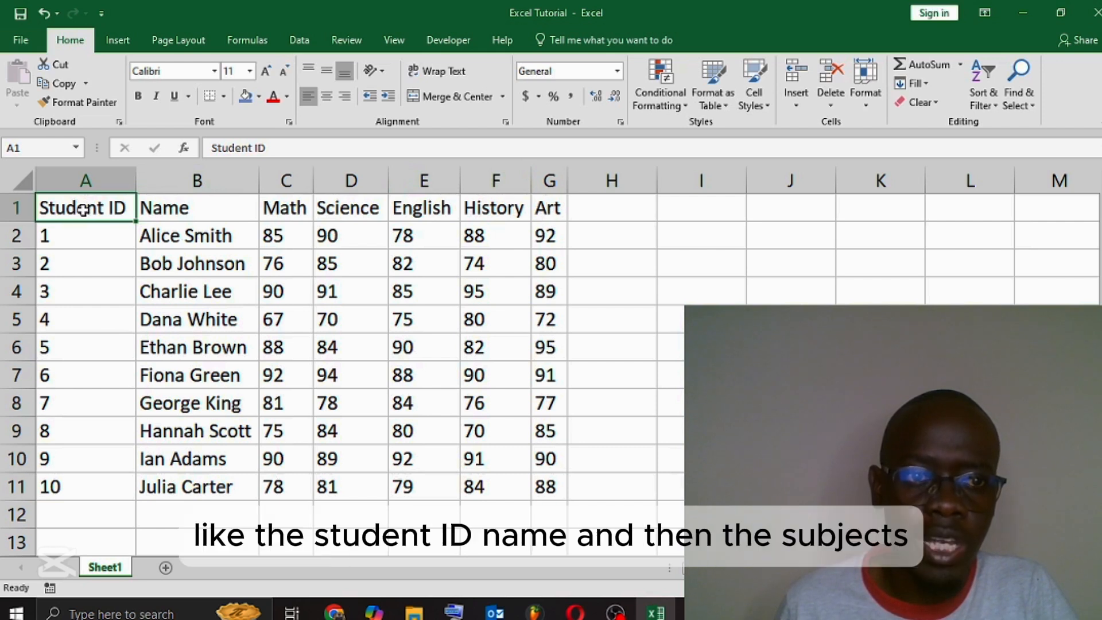
pyautogui.click(184, 209)
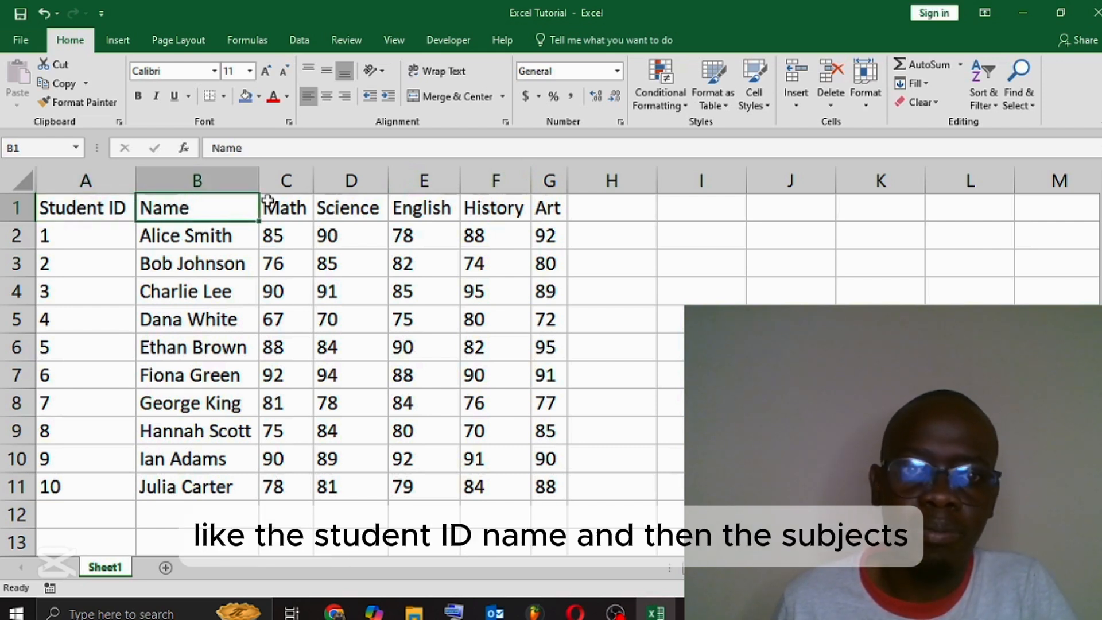
pyautogui.moveTo(281, 208); pyautogui.dragTo(568, 207)
pyautogui.click(548, 212)
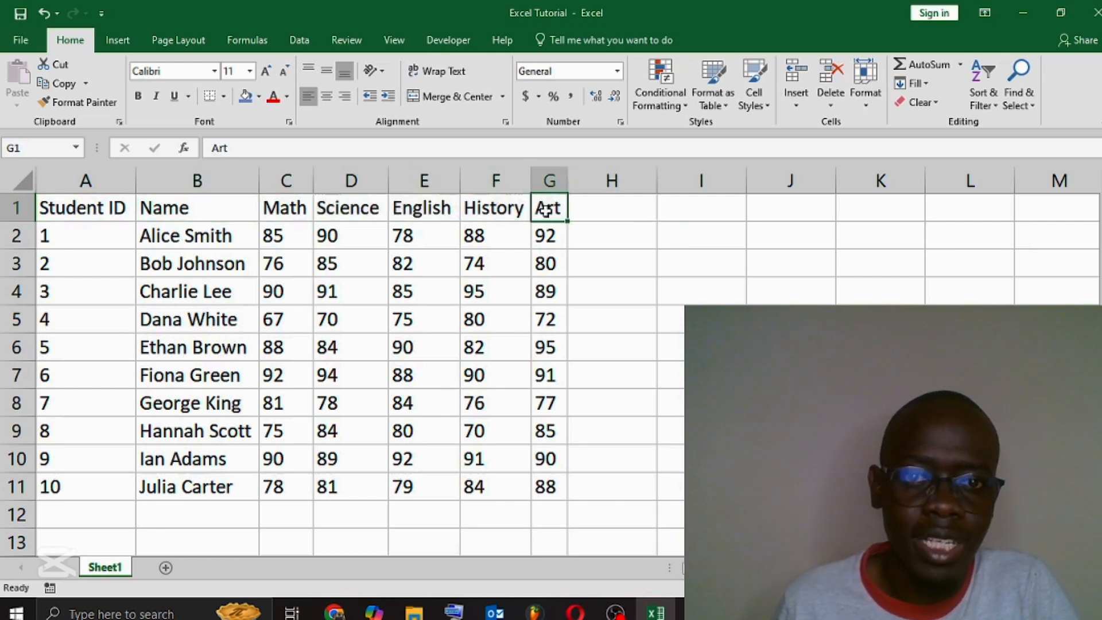
# Step: Make all the text in header row 1 bold
pyautogui.click(74, 214)
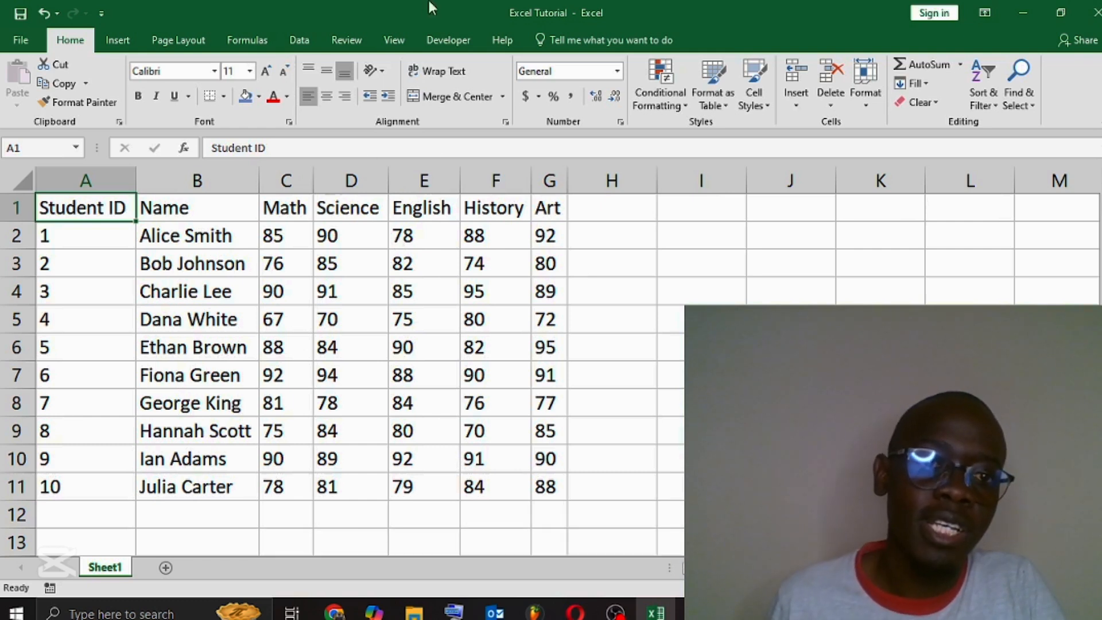
pyautogui.click(17, 208)
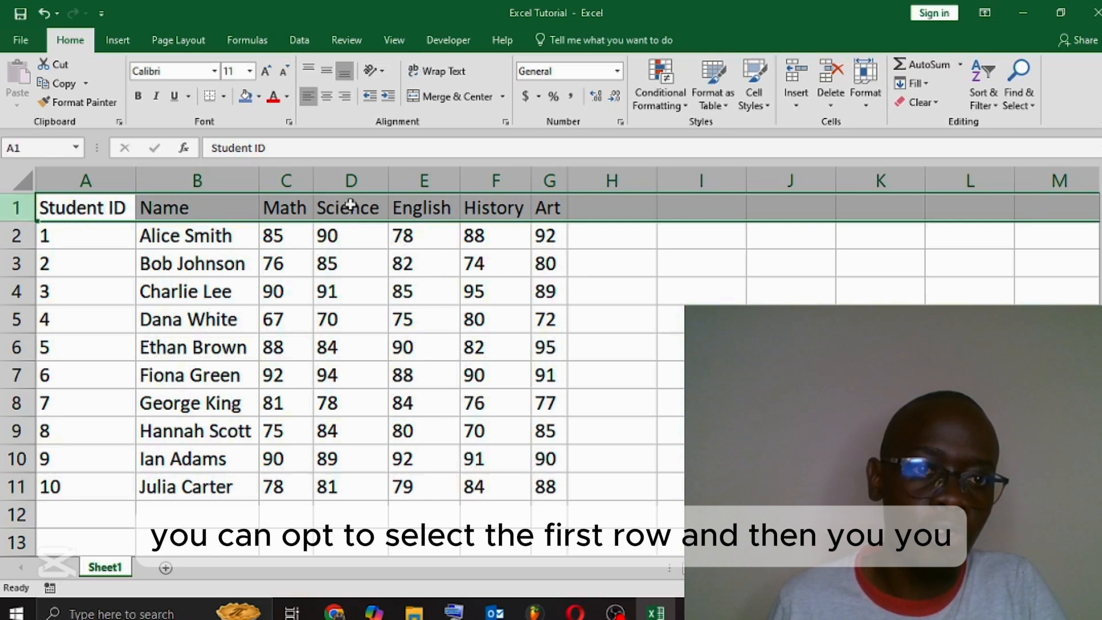
pyautogui.click(142, 98)
pyautogui.click(670, 347)
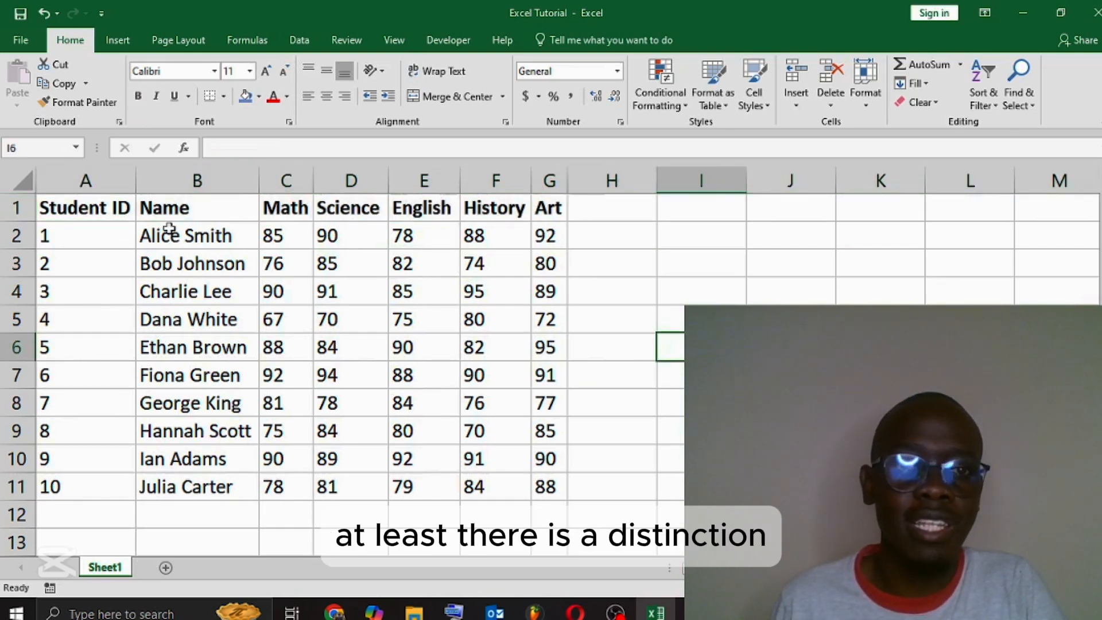
# Step: Change the font color of header row 1 to the orange theme color
pyautogui.click(17, 207)
pyautogui.click(287, 97)
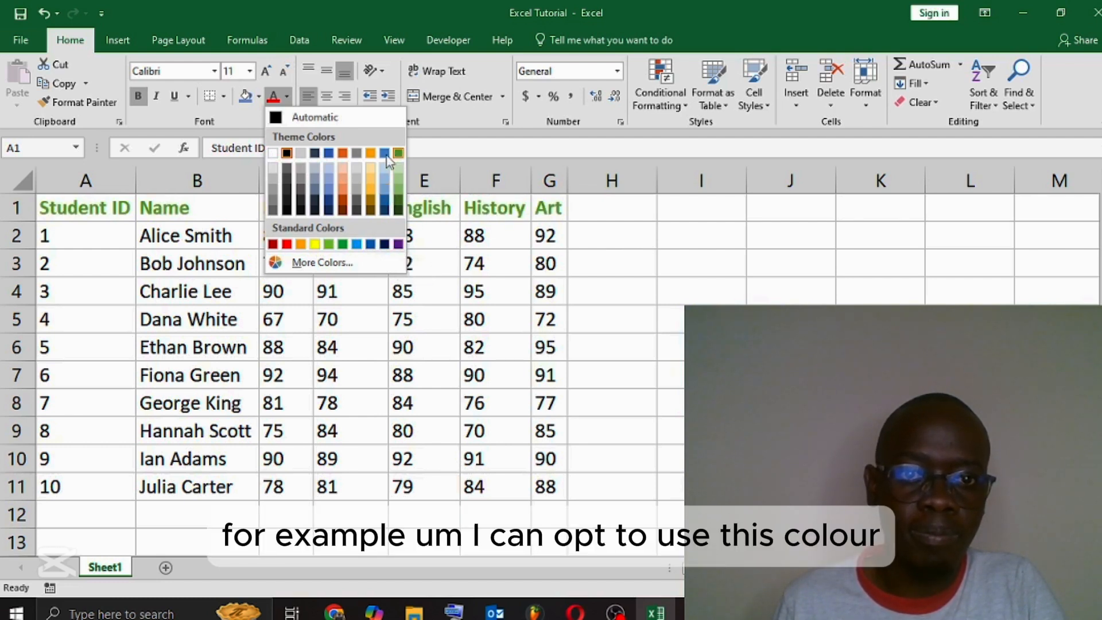
pyautogui.click(345, 156)
pyautogui.click(881, 374)
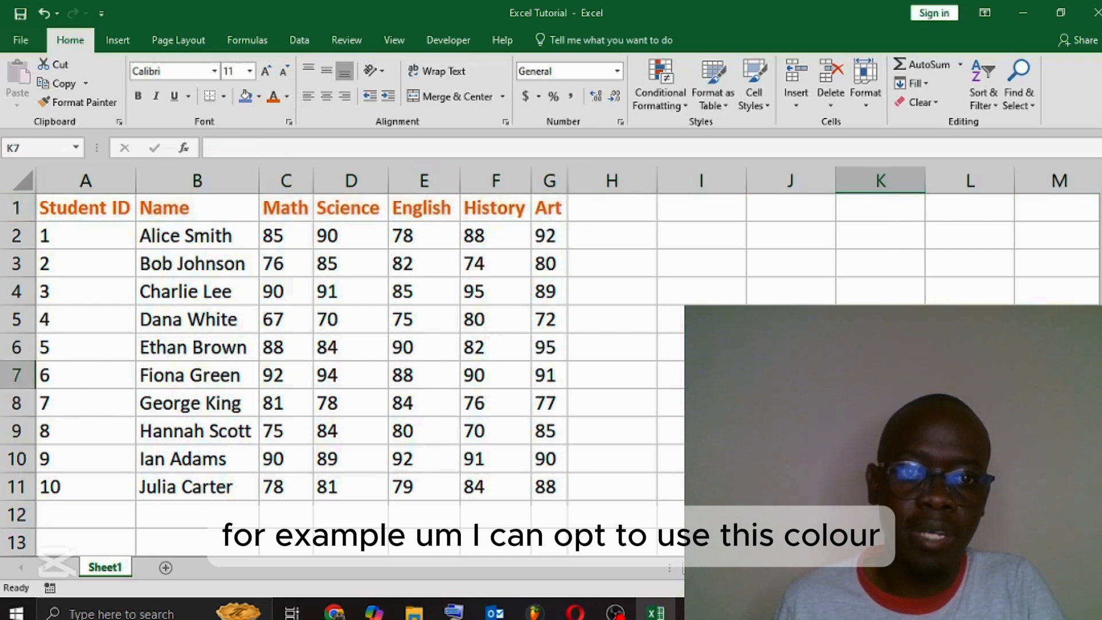
# Step: Reset the font color of header row 1 to Automatic
pyautogui.click(18, 209)
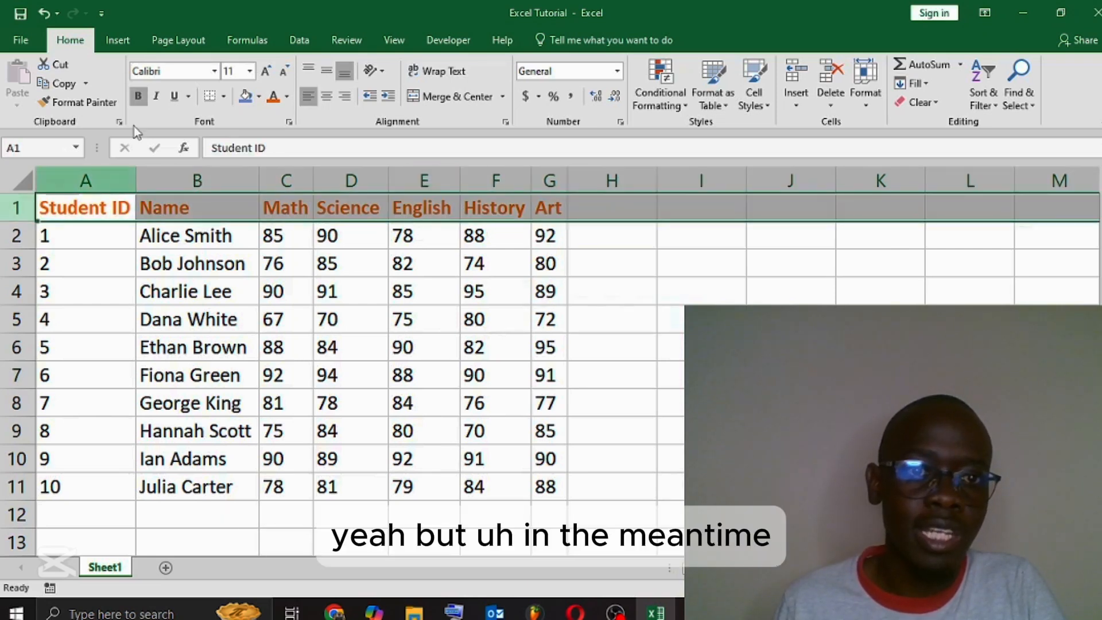
pyautogui.click(288, 99)
pyautogui.click(294, 117)
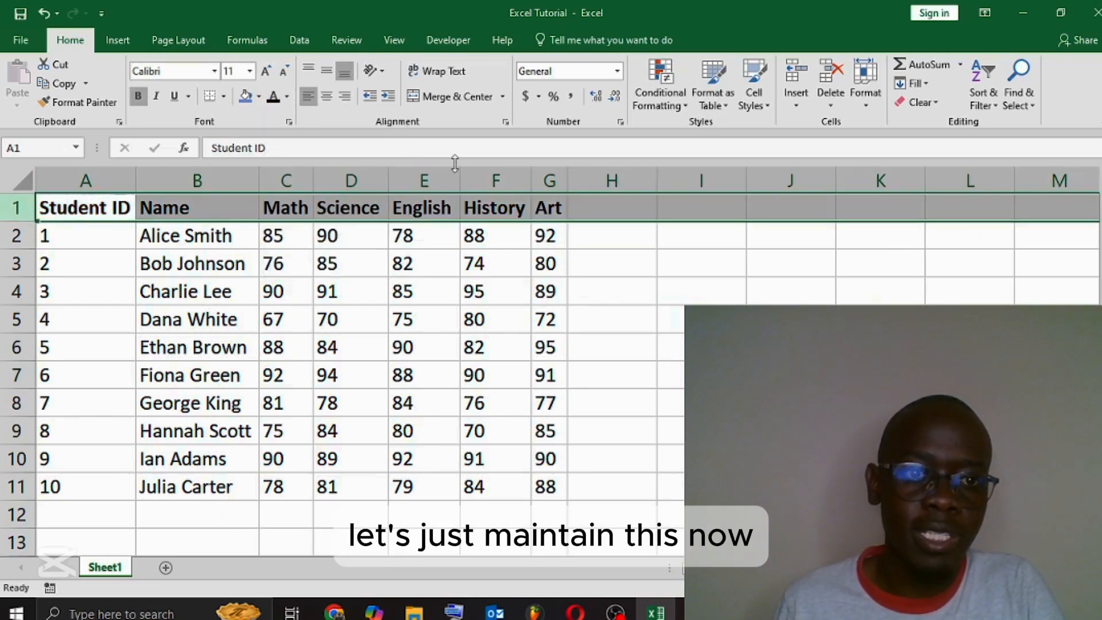
pyautogui.click(687, 293)
# Step: Enter the text "SUM" in cell H2, beside the first student's Art mark
pyautogui.click(626, 244)
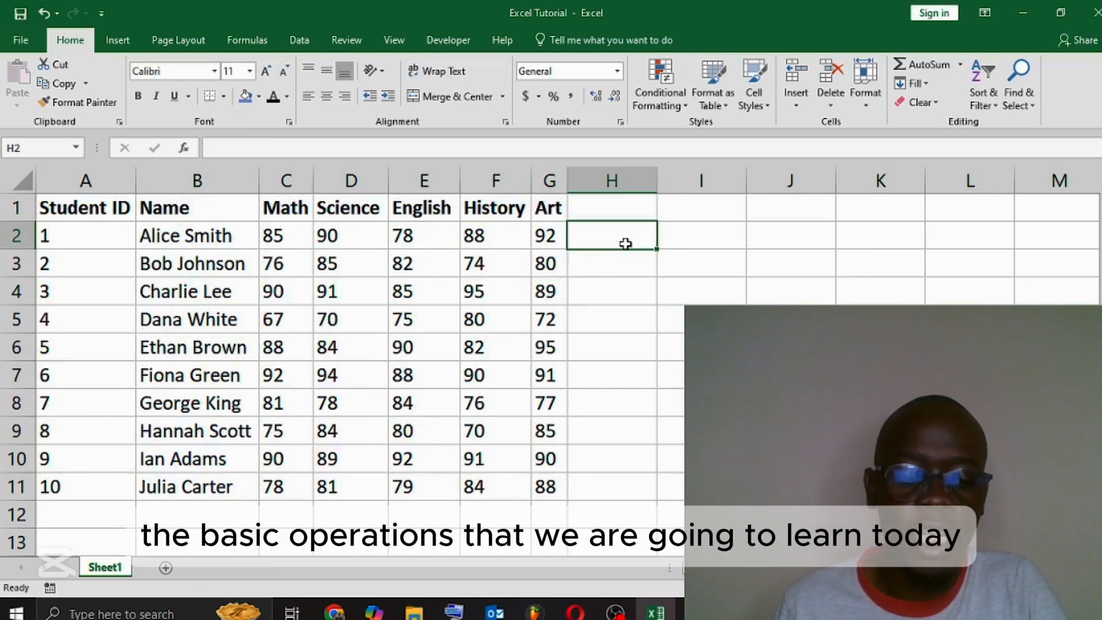
pyautogui.write('SUM')
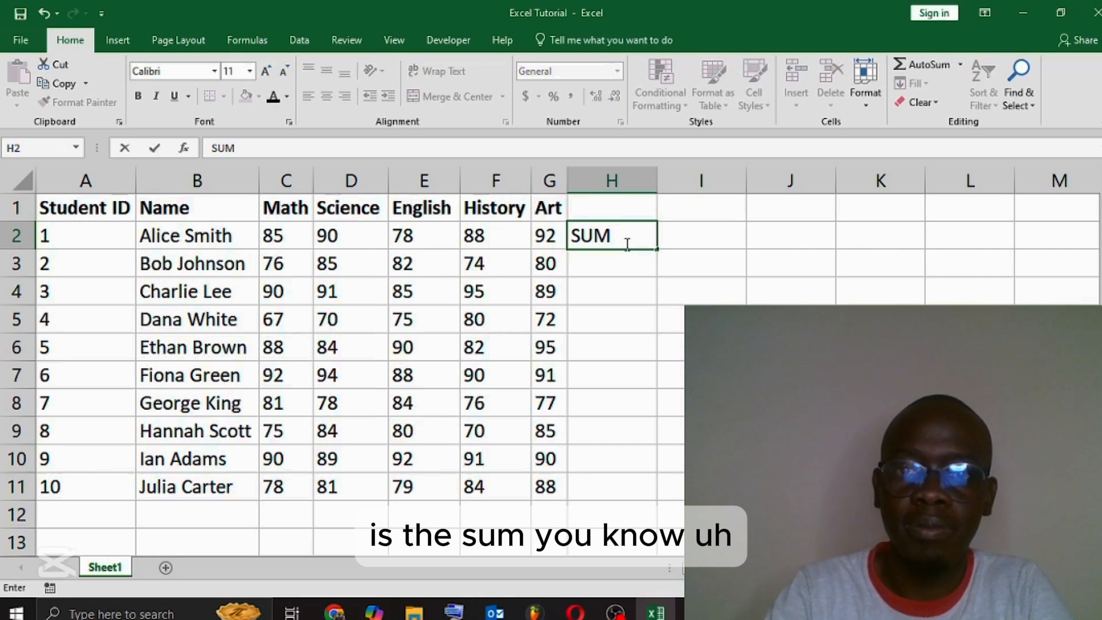
pyautogui.click(663, 294)
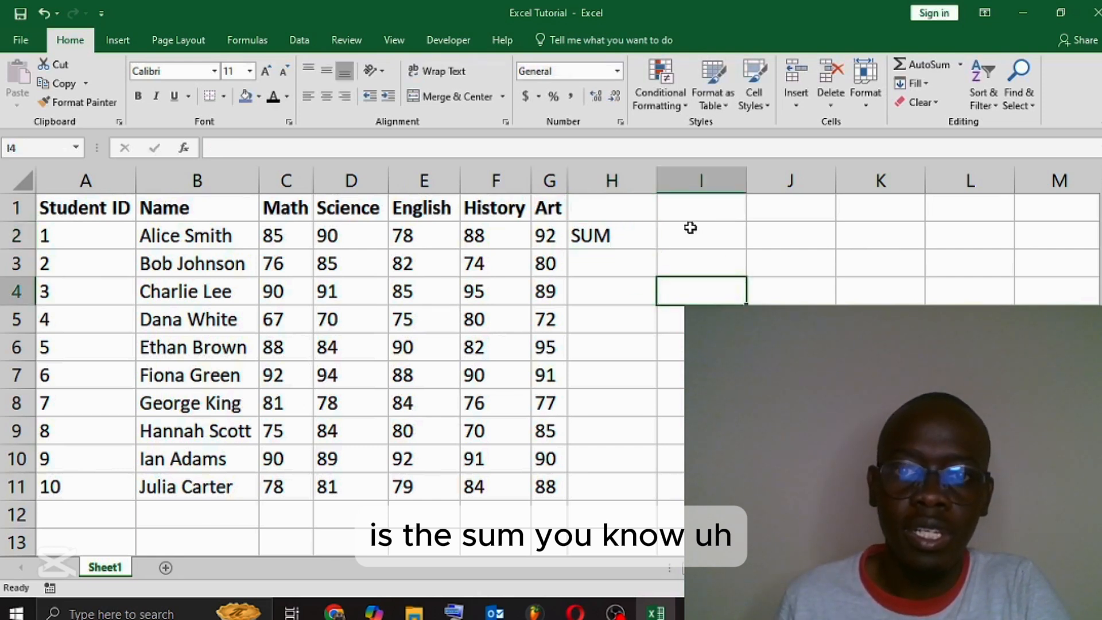
# Step: Add the column header "Total Marks" in cell H1
pyautogui.click(605, 208)
pyautogui.write('T')
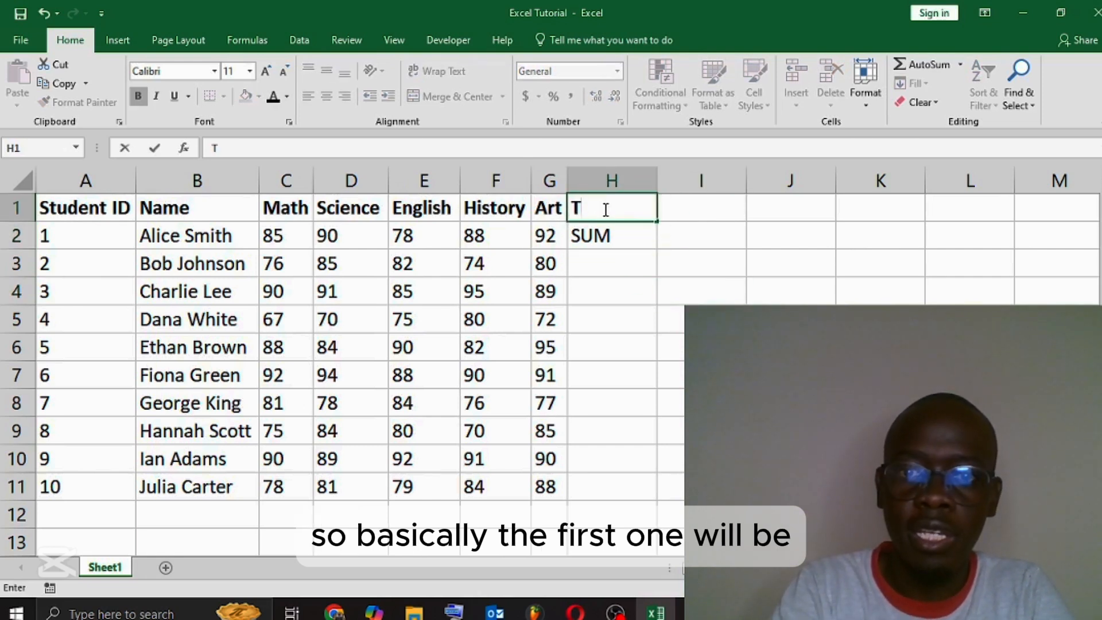
pyautogui.write('ota')
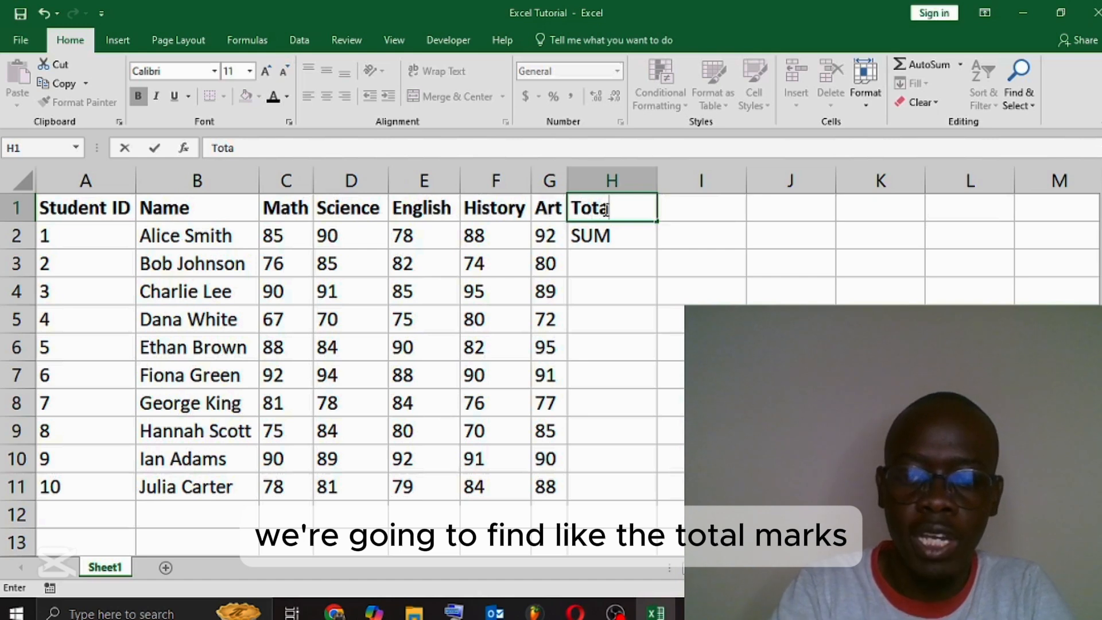
pyautogui.write('l Marks')
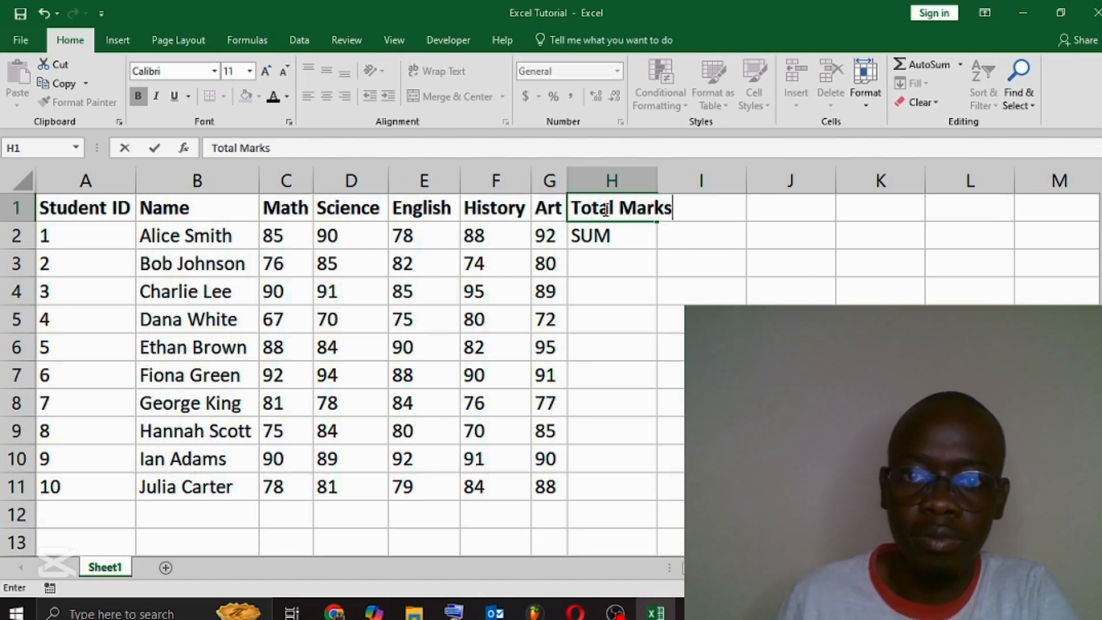
pyautogui.click(728, 252)
# Step: Add the column header "Average" in cell I1
pyautogui.click(722, 216)
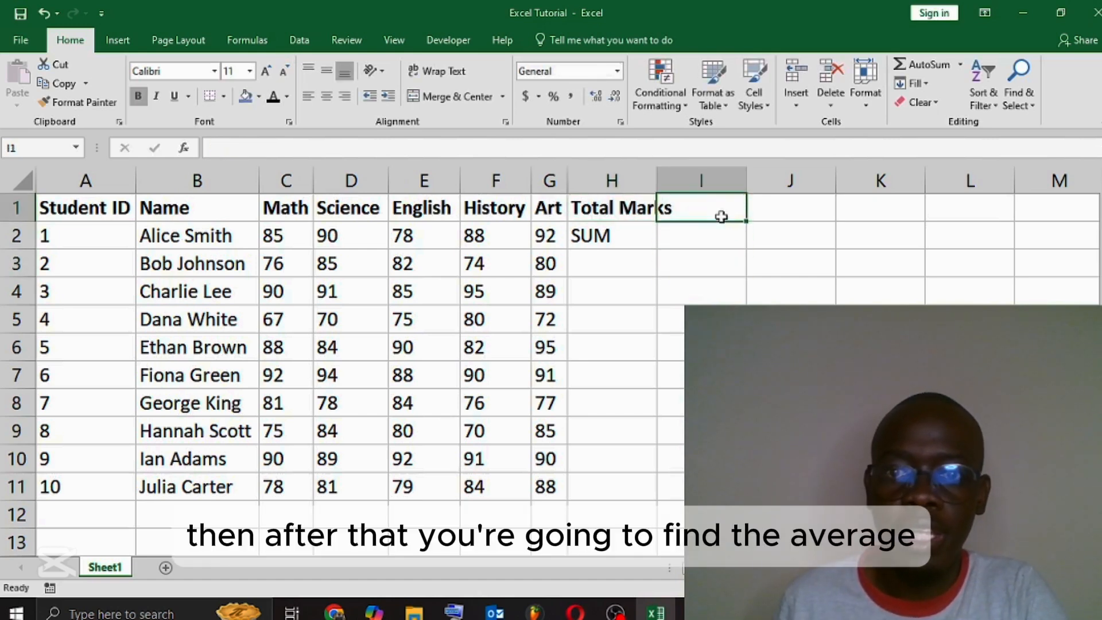
pyautogui.write('Aver')
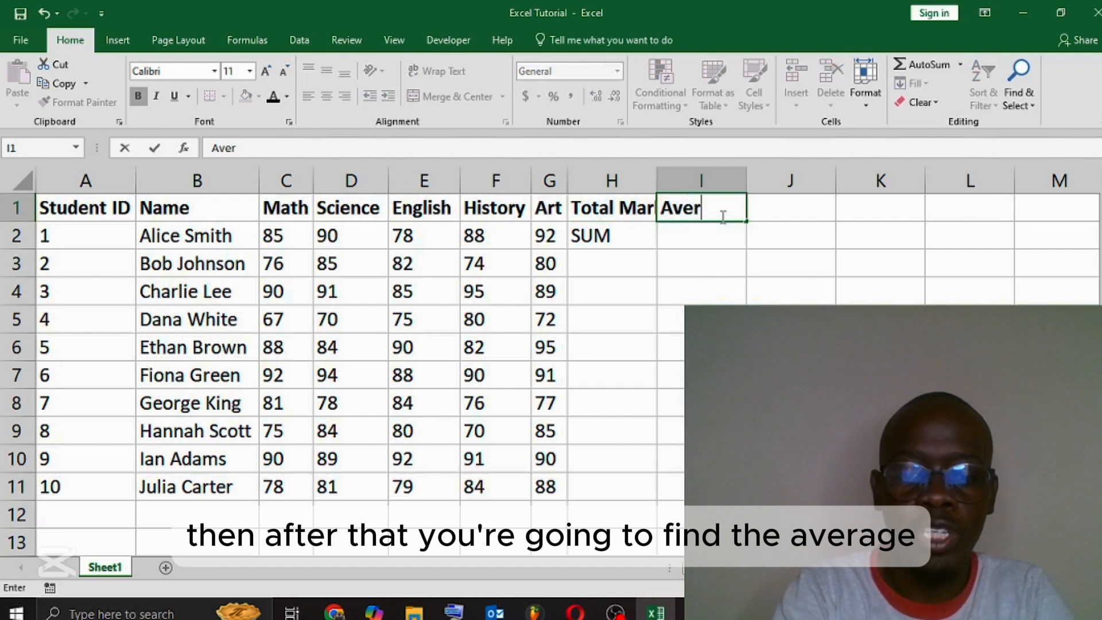
pyautogui.write('age')
pyautogui.press('Tab')
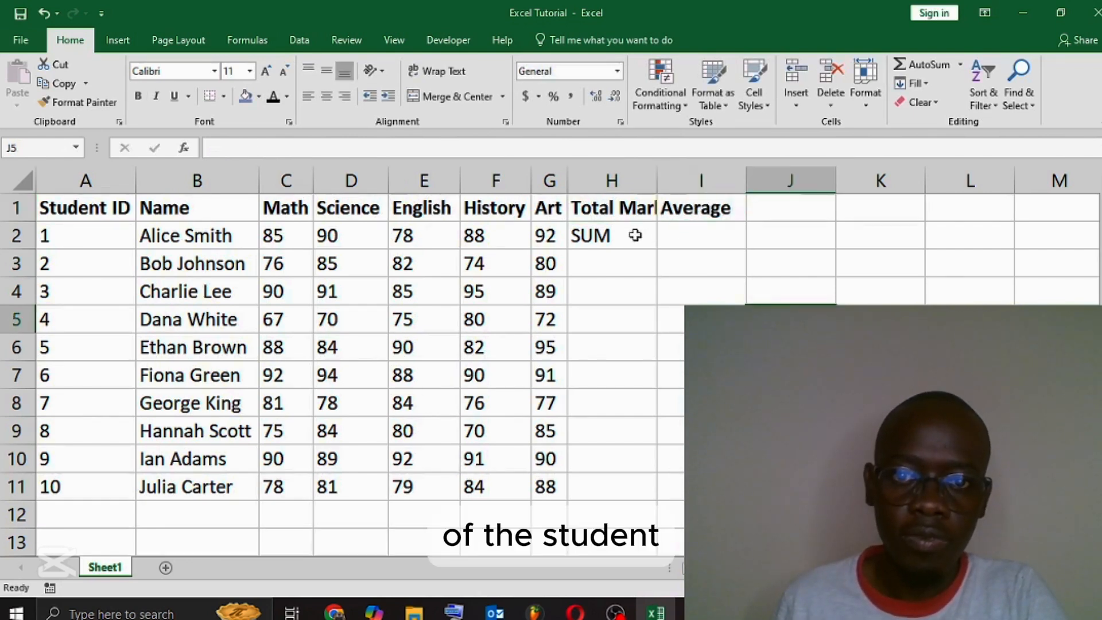
# Step: Auto-fit the widths of columns A through I to their contents
pyautogui.click(634, 234)
pyautogui.click(615, 176)
pyautogui.click(101, 178)
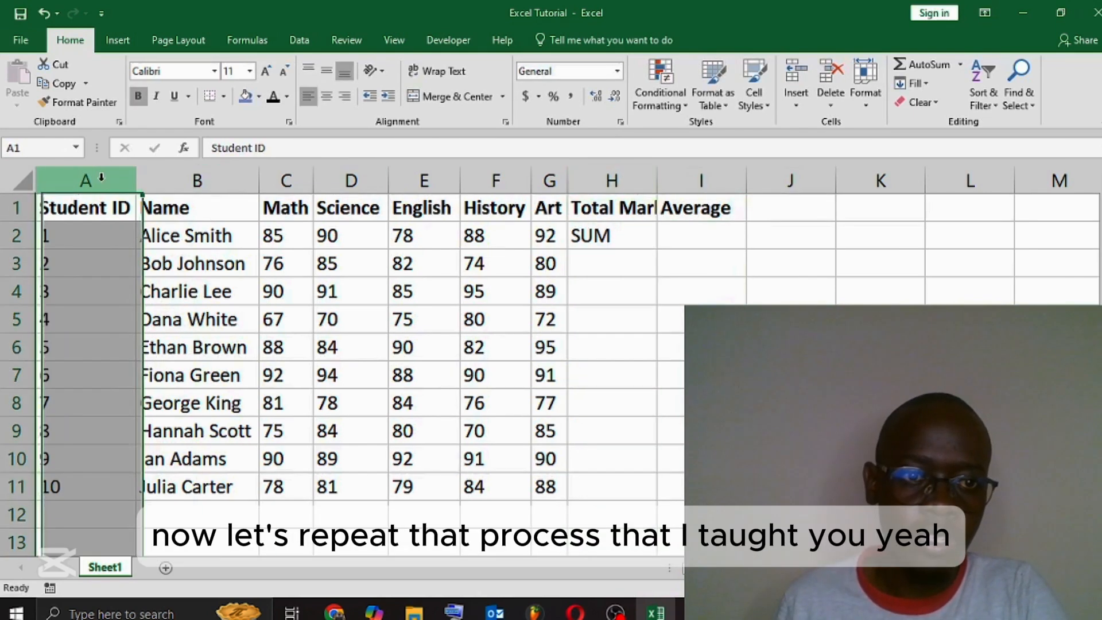
pyautogui.moveTo(101, 178); pyautogui.dragTo(702, 179)
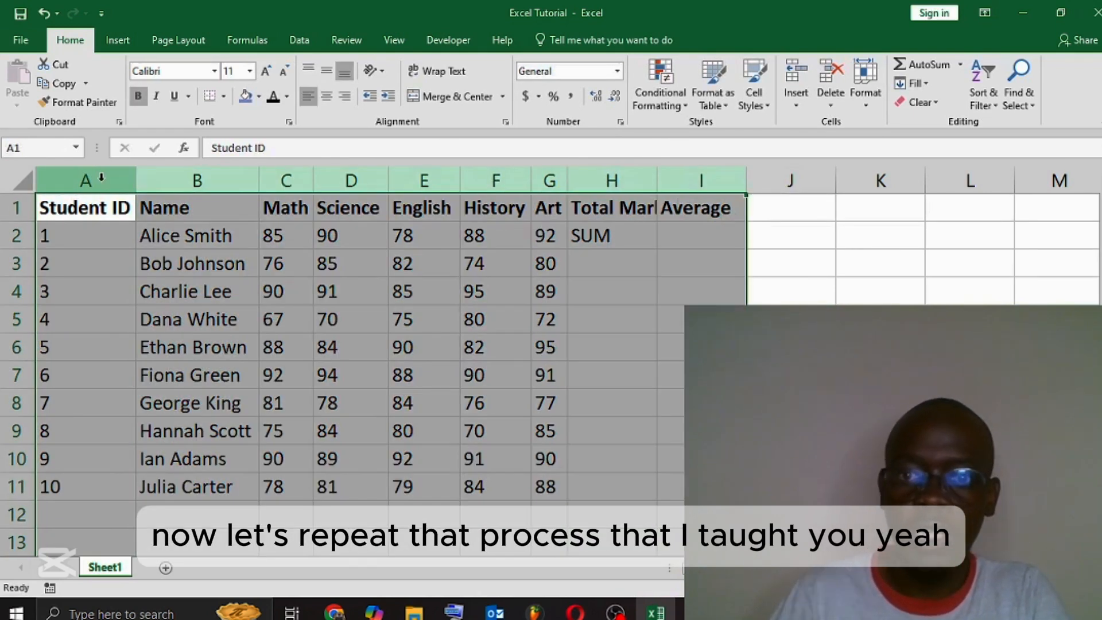
pyautogui.doubleClick(656, 175)
pyautogui.click(635, 207)
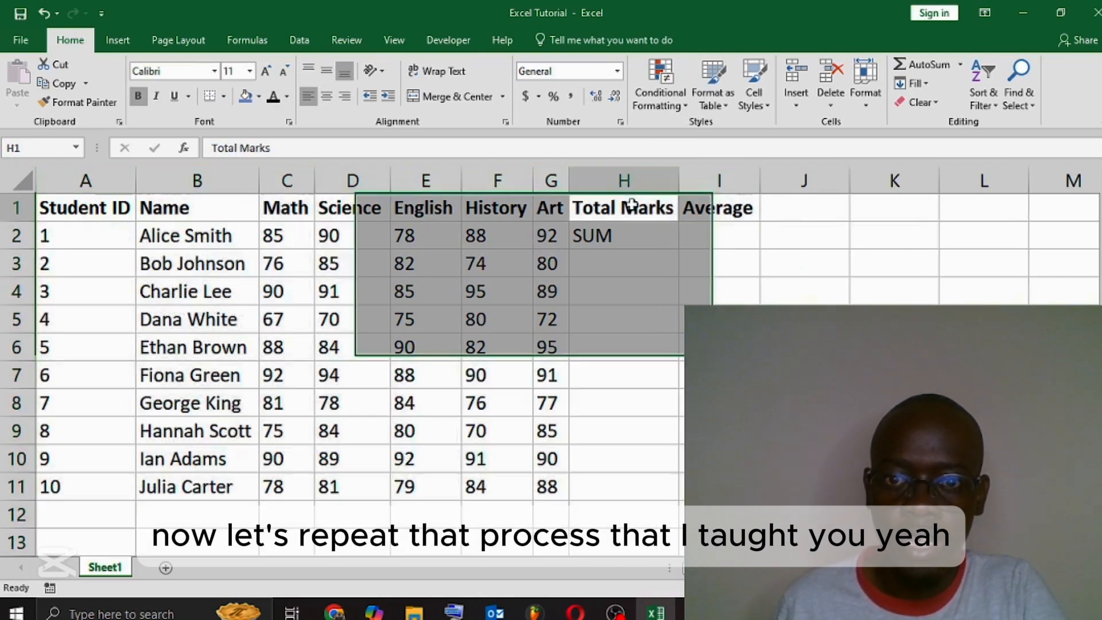
pyautogui.click(878, 293)
# Step: Review the first student's marks in C2 through G2 as the range for the total in H2
pyautogui.click(633, 238)
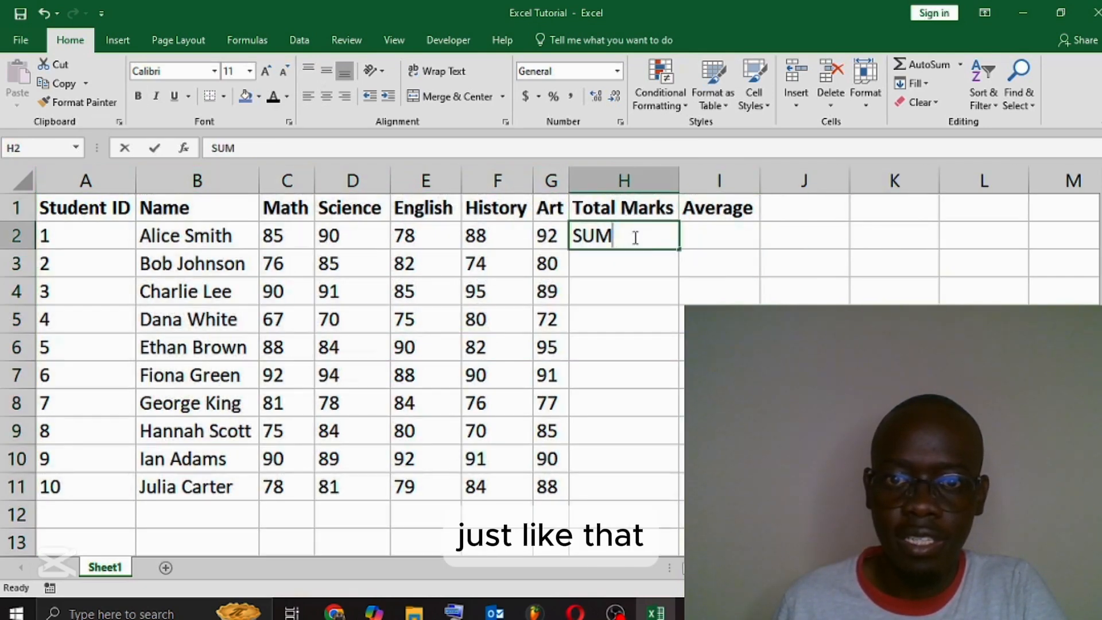
pyautogui.click(647, 297)
pyautogui.click(630, 235)
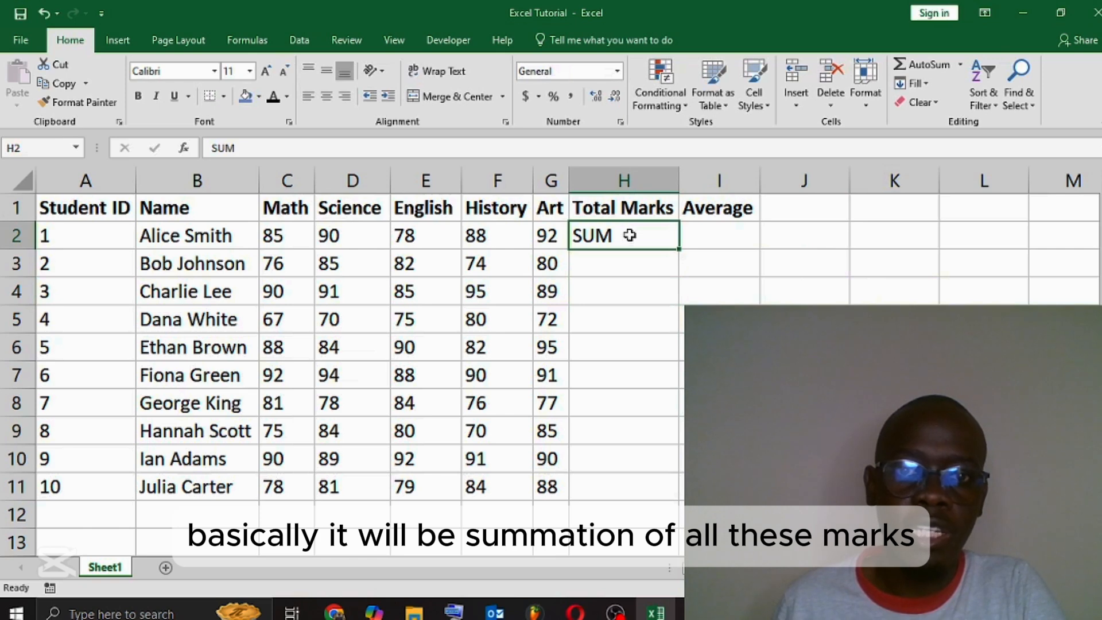
pyautogui.moveTo(287, 235); pyautogui.dragTo(547, 235)
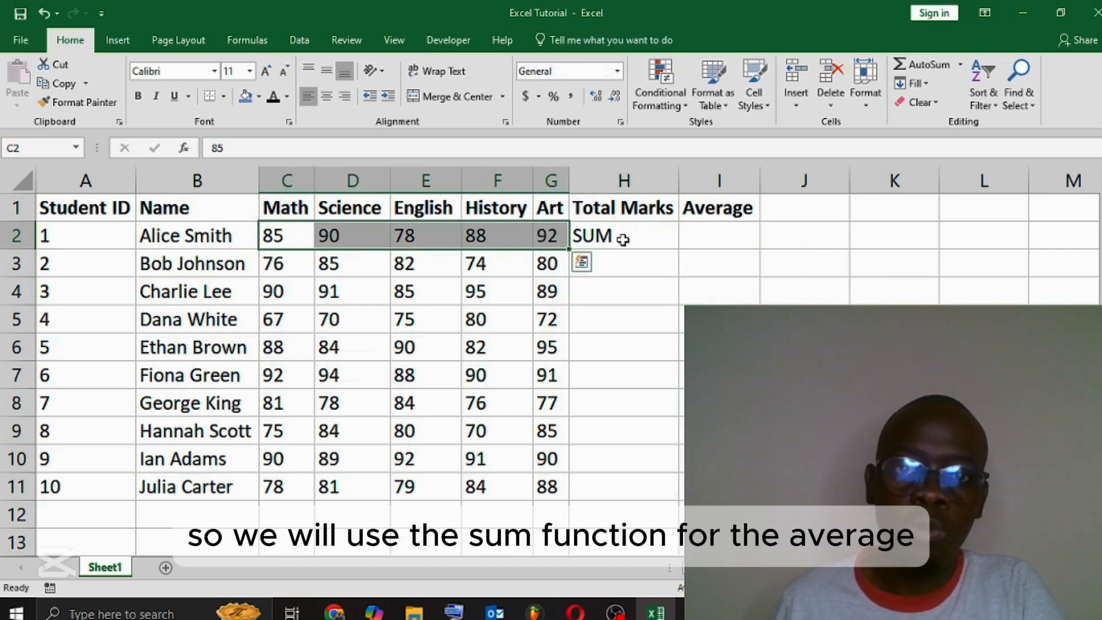
pyautogui.click(623, 238)
# Step: Enter the text "AVERAGE" in cell I2 and widen column I slightly to fit it
pyautogui.click(715, 240)
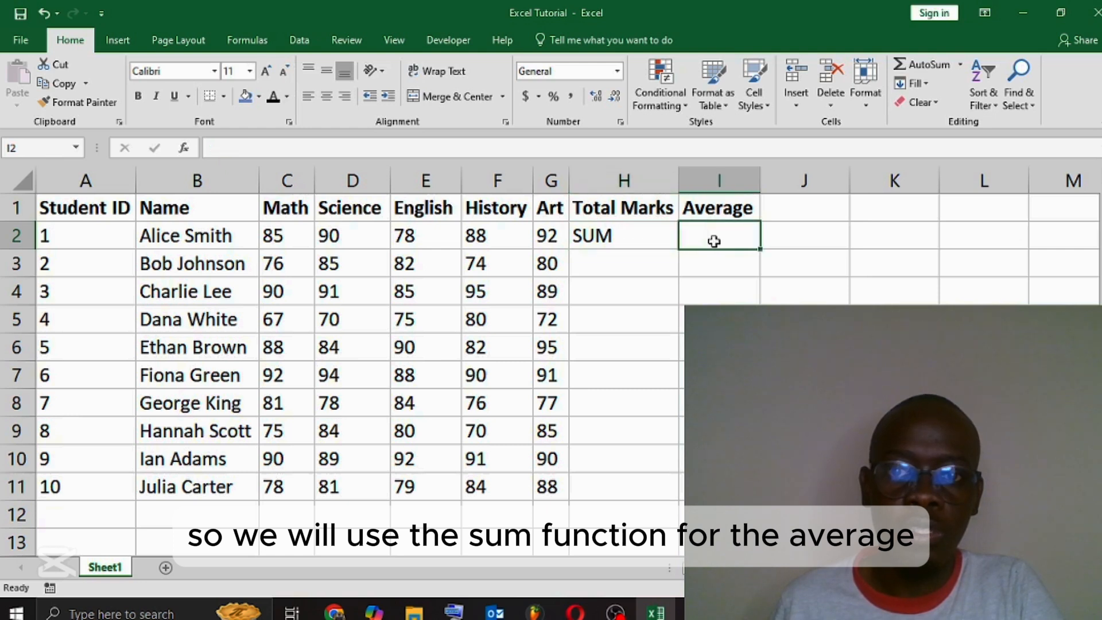
pyautogui.write('AVERAGE')
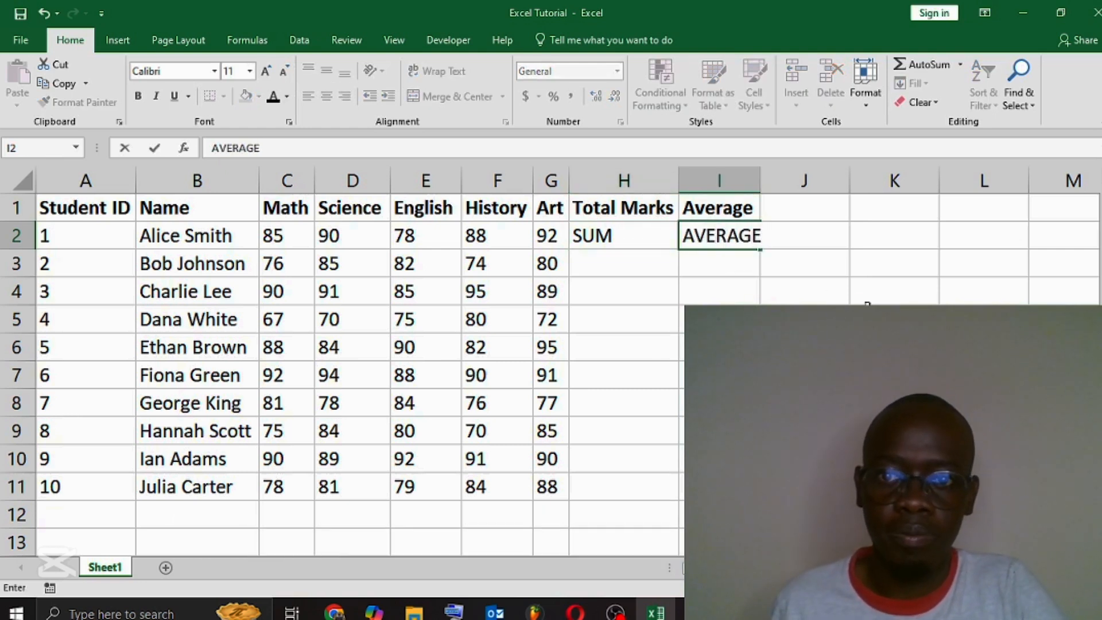
pyautogui.click(868, 313)
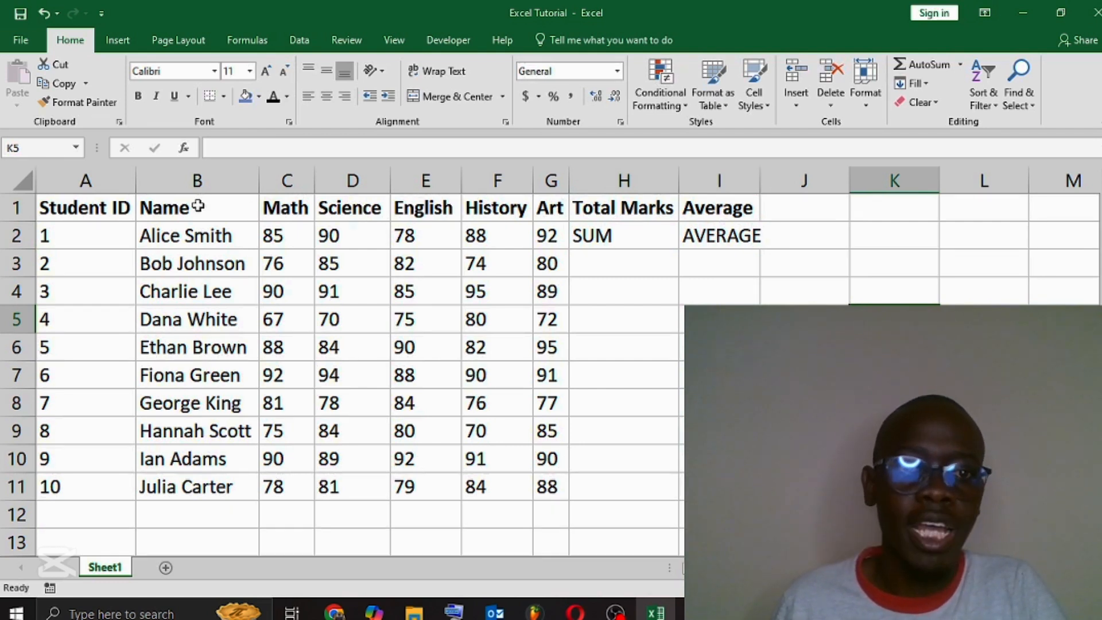
pyautogui.moveTo(757, 196); pyautogui.dragTo(768, 196)
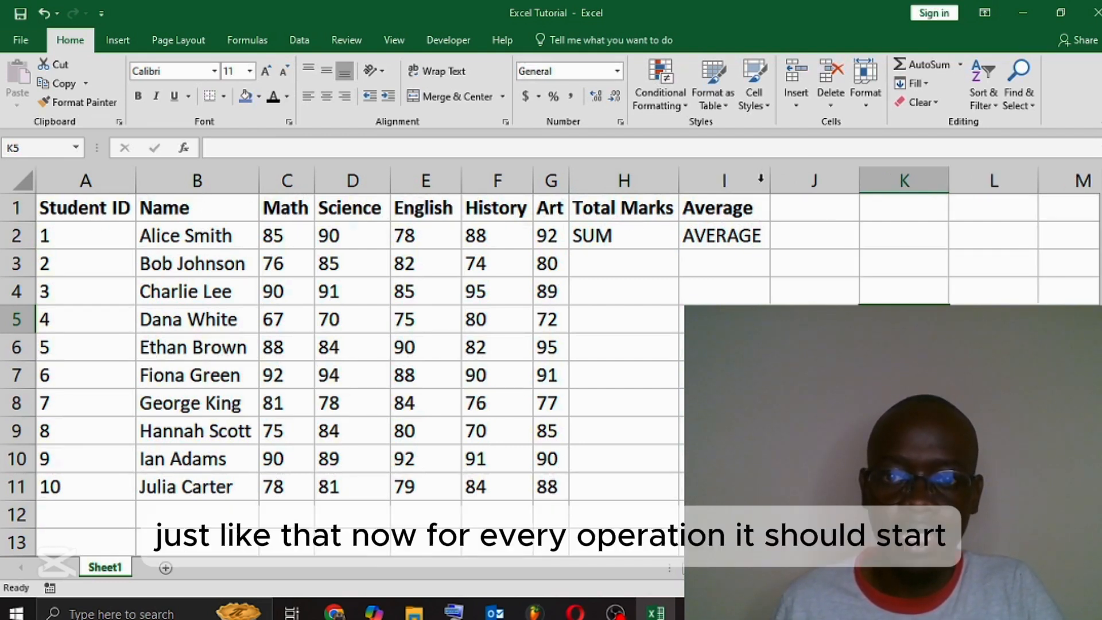
pyautogui.click(720, 316)
# Step: Insert an equals sign before SUM in cell H2 so that the entry reads "=SUM"
pyautogui.click(617, 236)
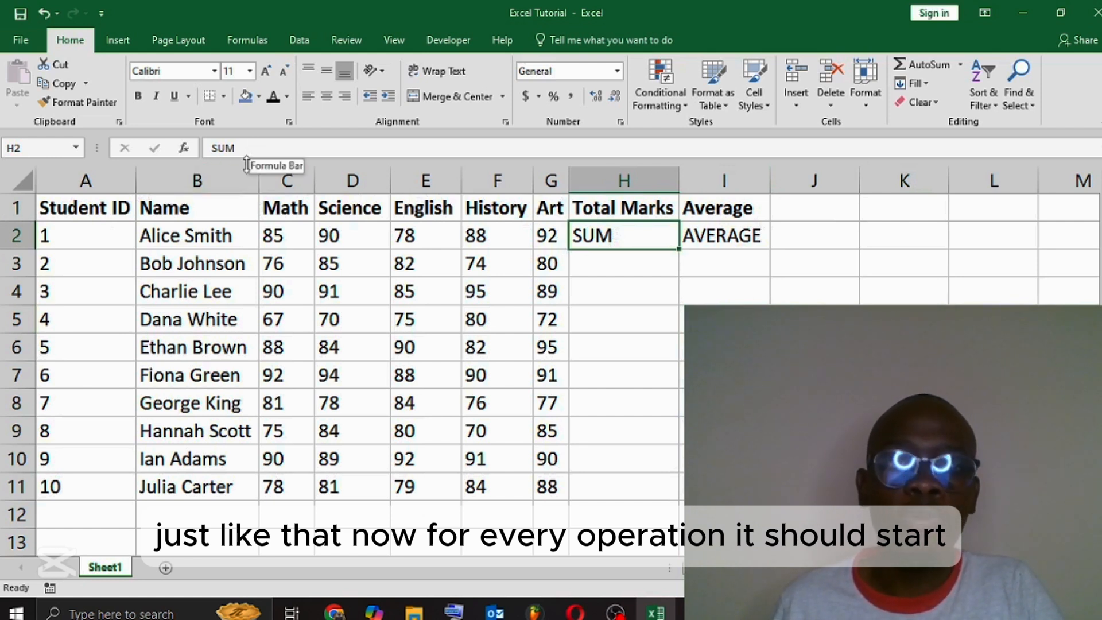
pyautogui.click(213, 148)
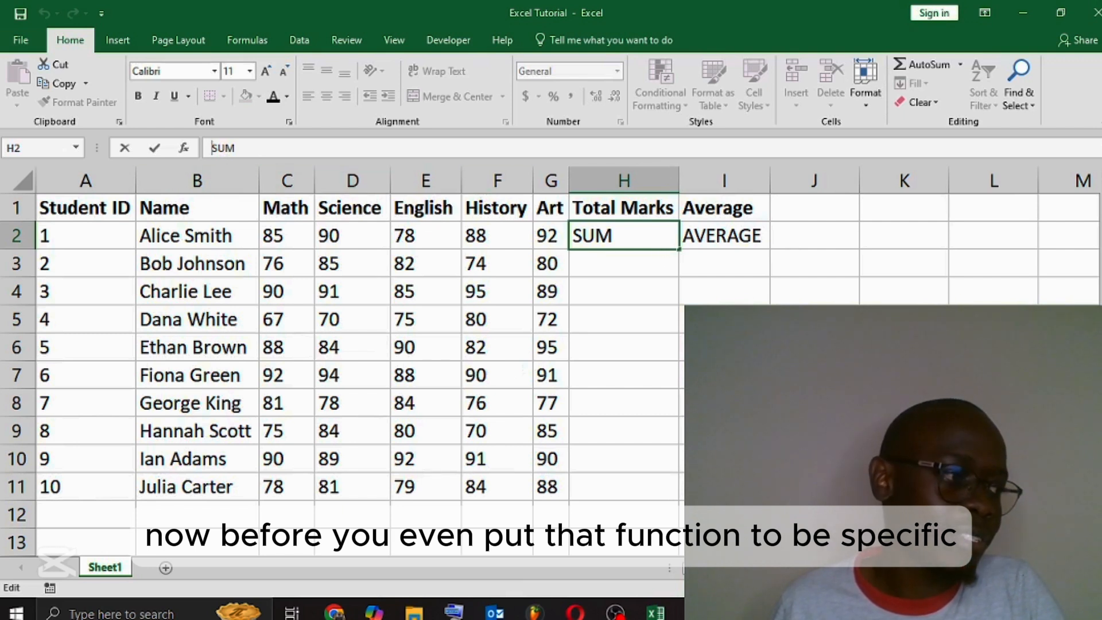
pyautogui.hotkey('alt', 'Tab')
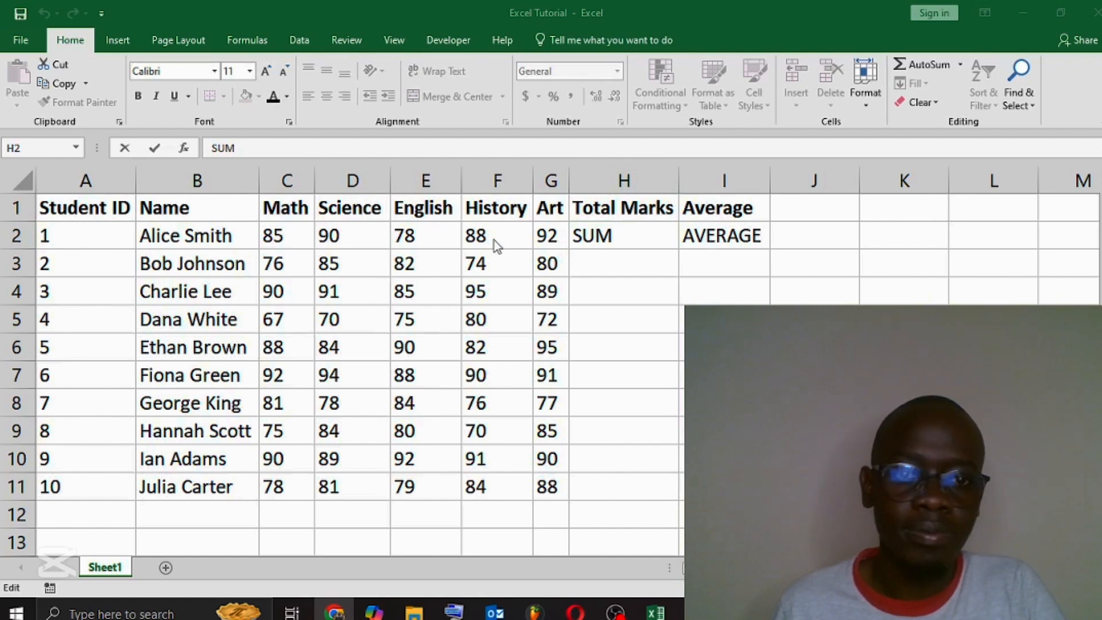
pyautogui.click(412, 239)
pyautogui.click(597, 237)
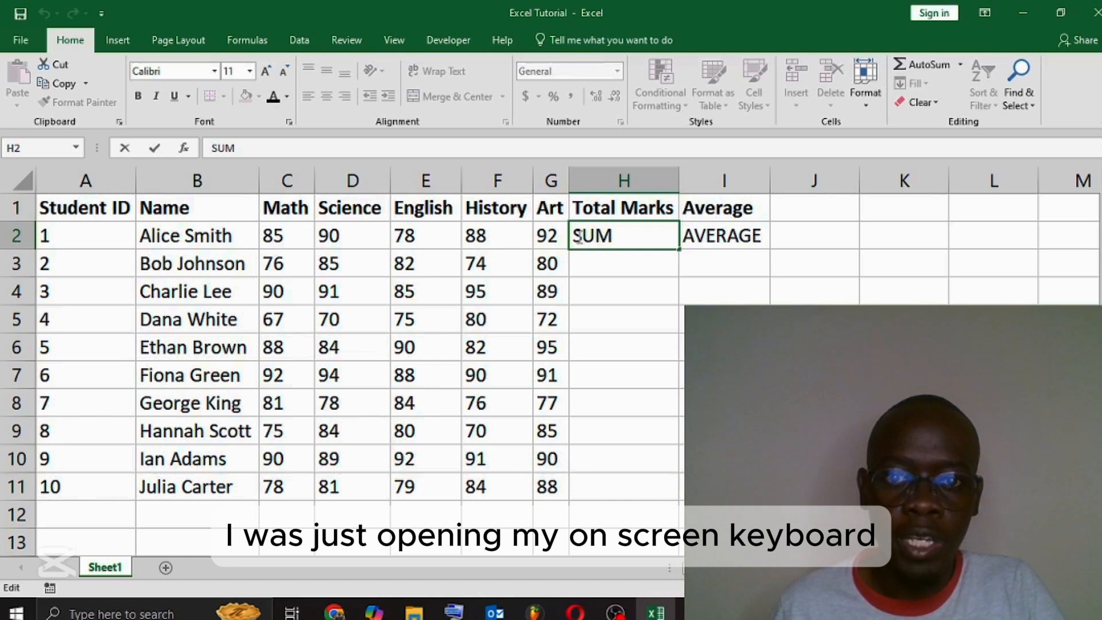
pyautogui.click(575, 239)
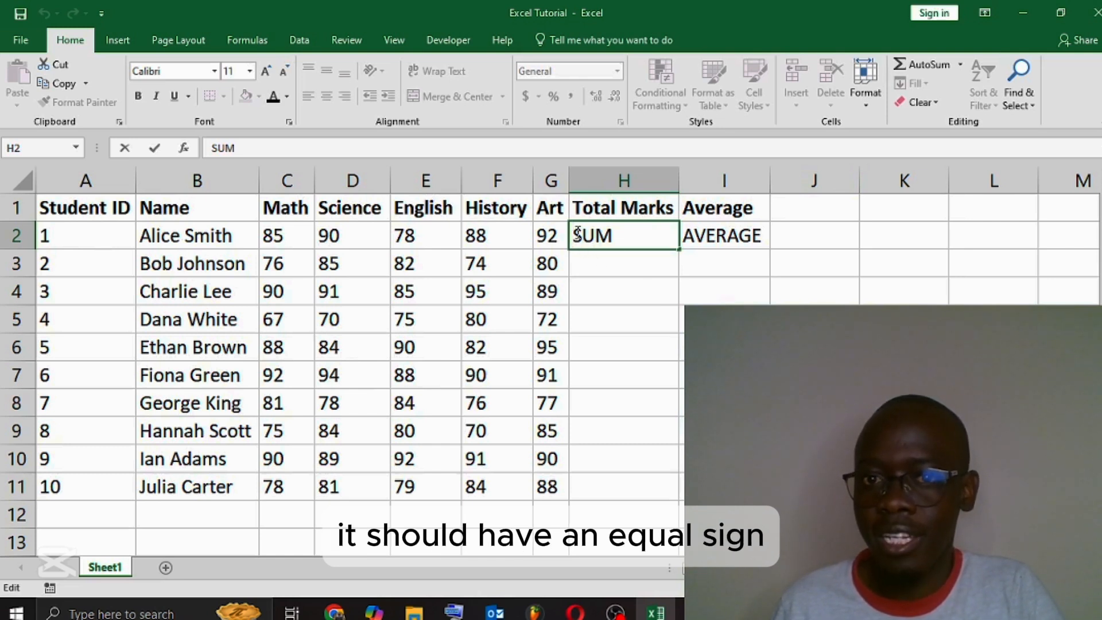
pyautogui.click(211, 148)
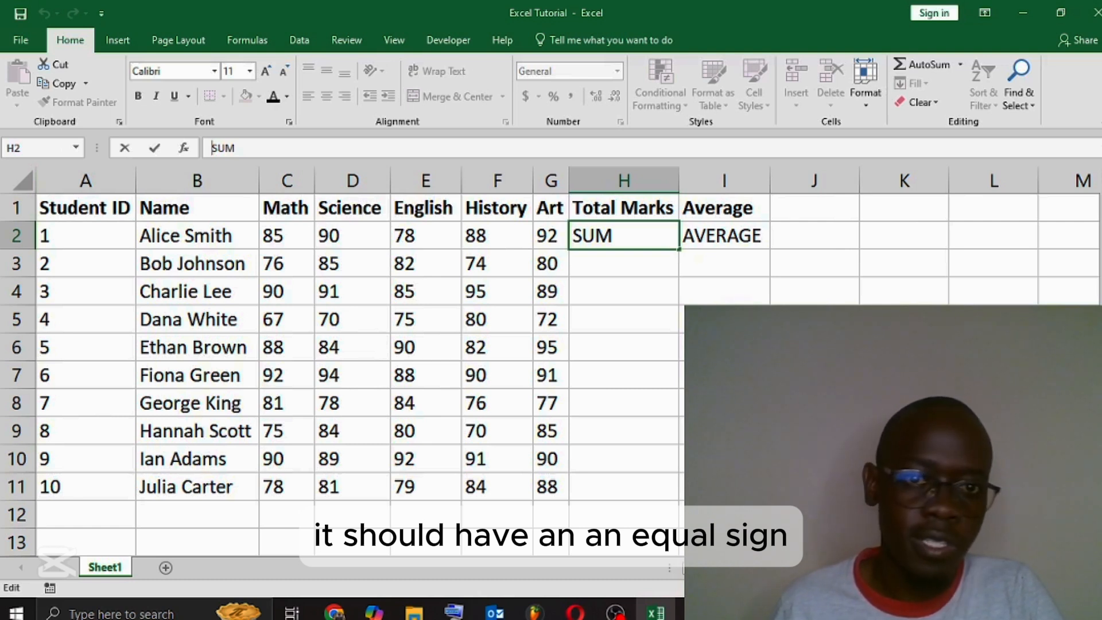
pyautogui.write('=')
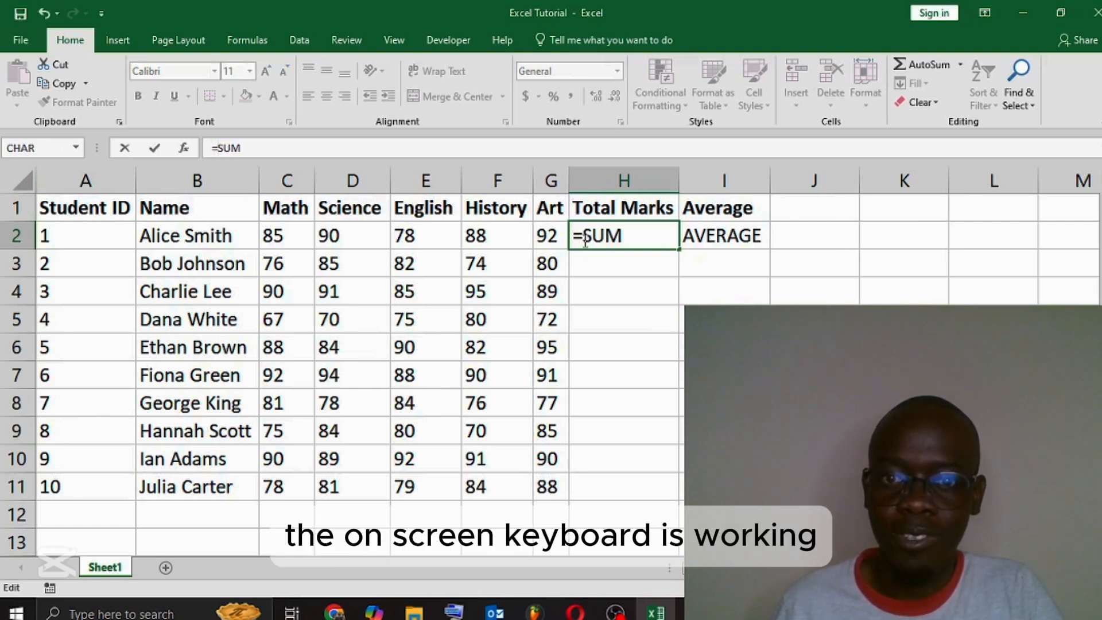
# Step: Add an opening and a closing parenthesis after SUM in cell H2 so that the entry reads "=SUM()"
pyautogui.moveTo(947, 439); pyautogui.dragTo(506, 540)
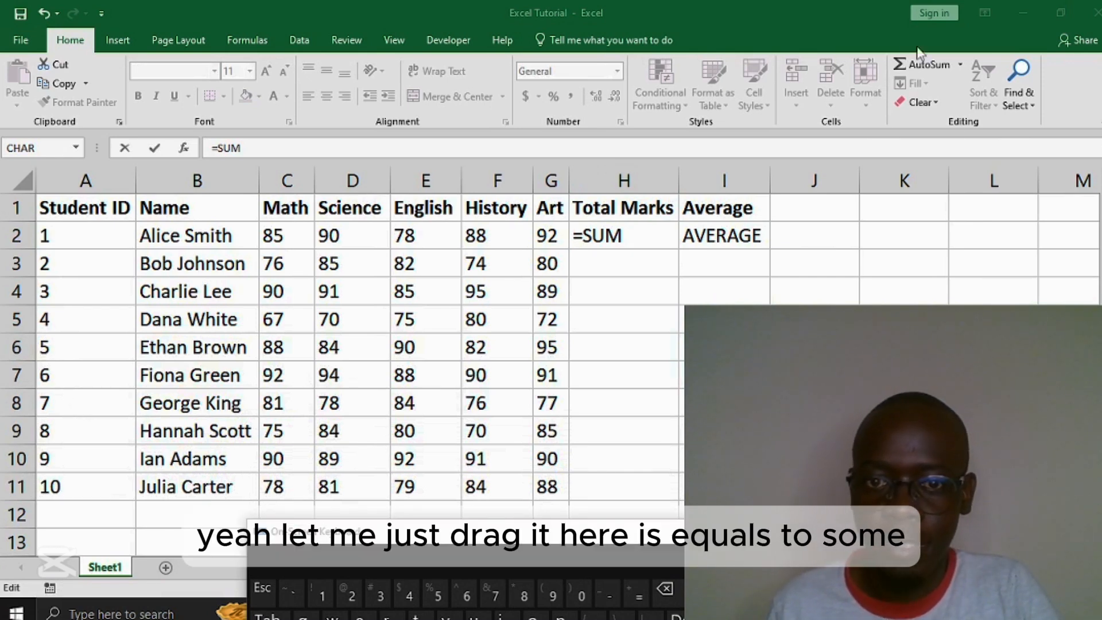
pyautogui.click(629, 236)
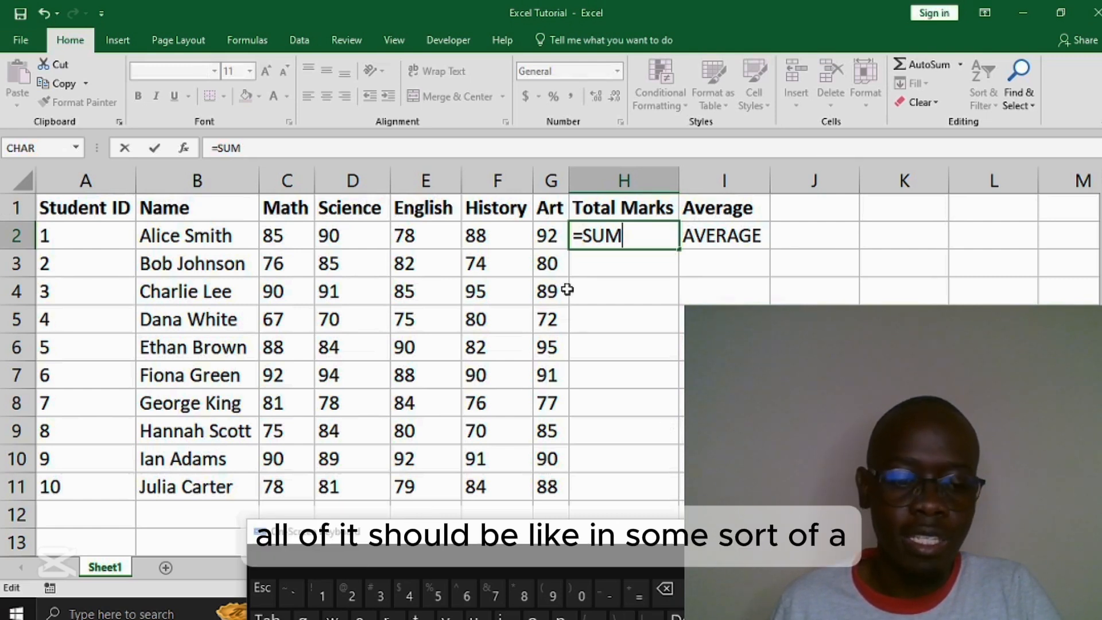
pyautogui.click(547, 590)
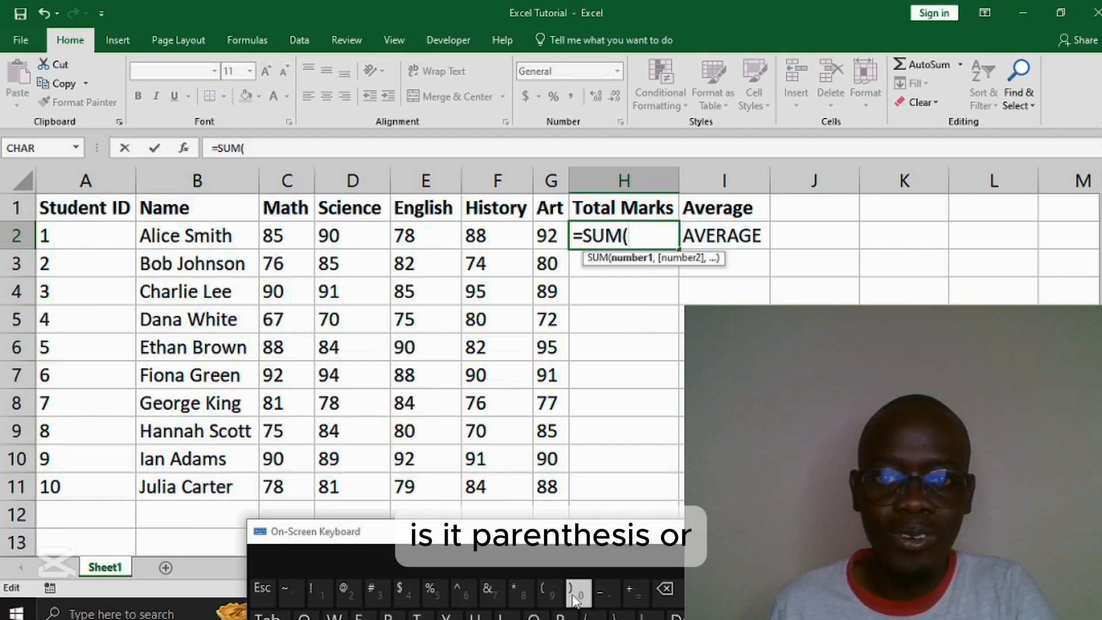
pyautogui.click(571, 599)
pyautogui.click(631, 236)
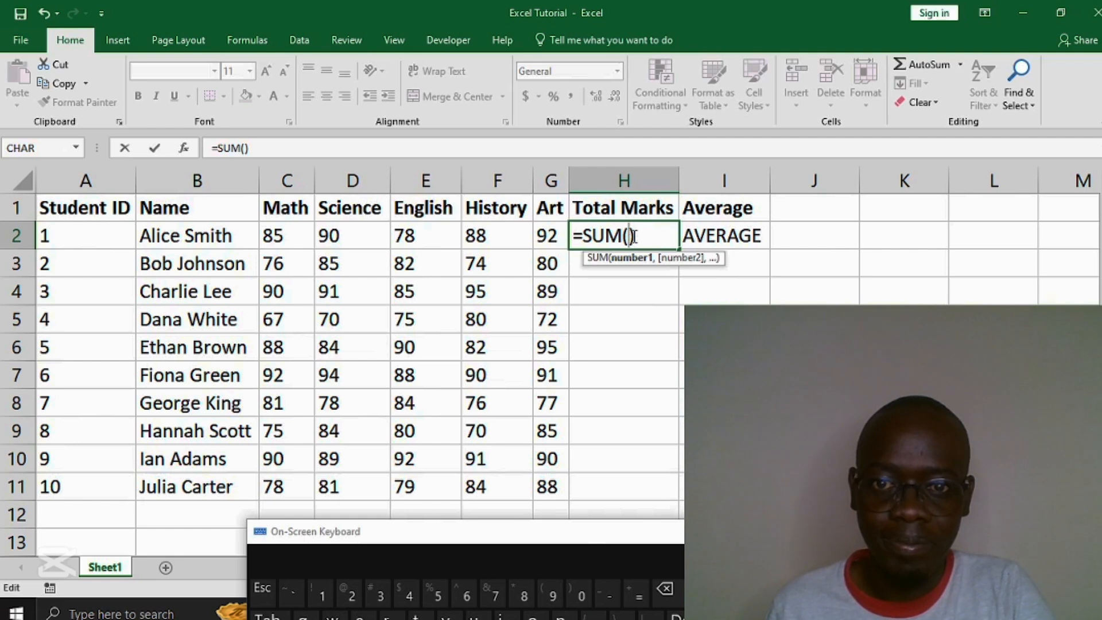
pyautogui.click(743, 241)
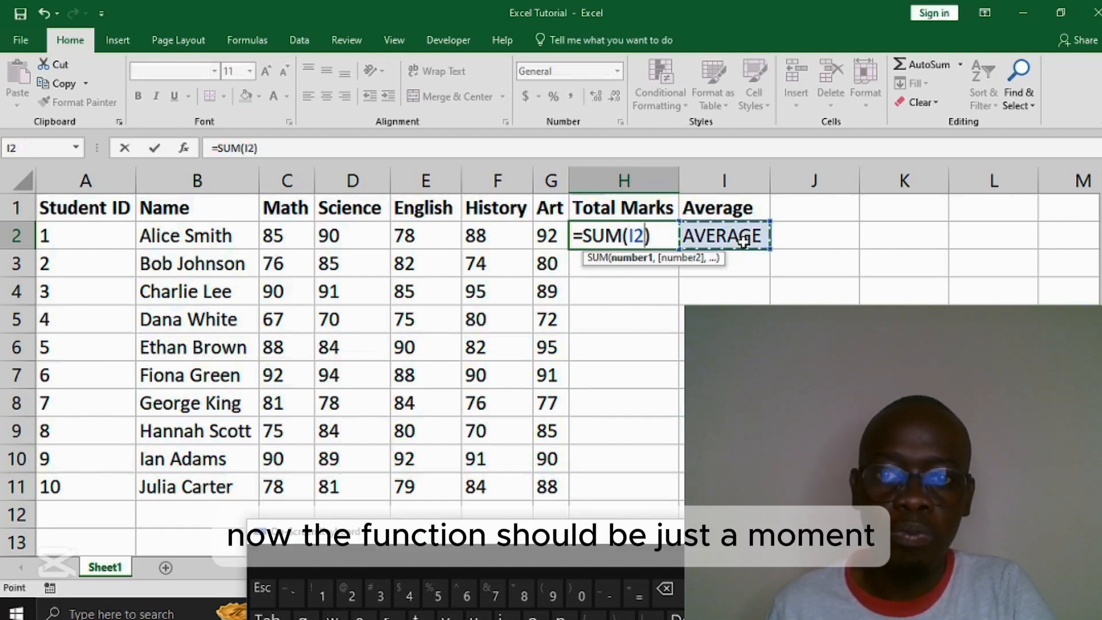
pyautogui.hotkey('ctrl', 'z')
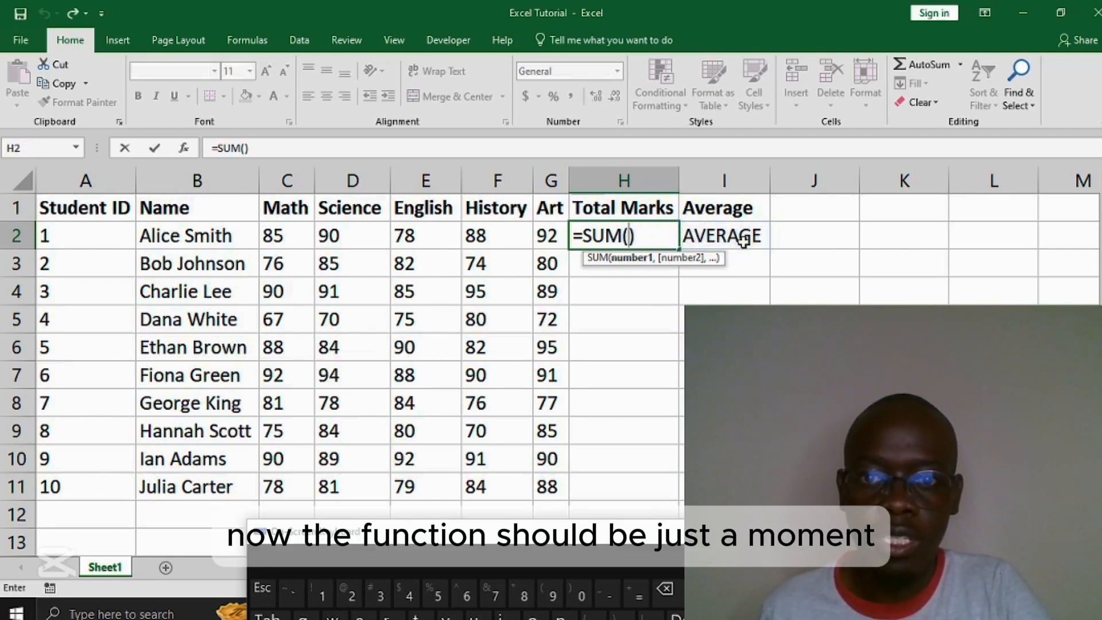
pyautogui.click(663, 235)
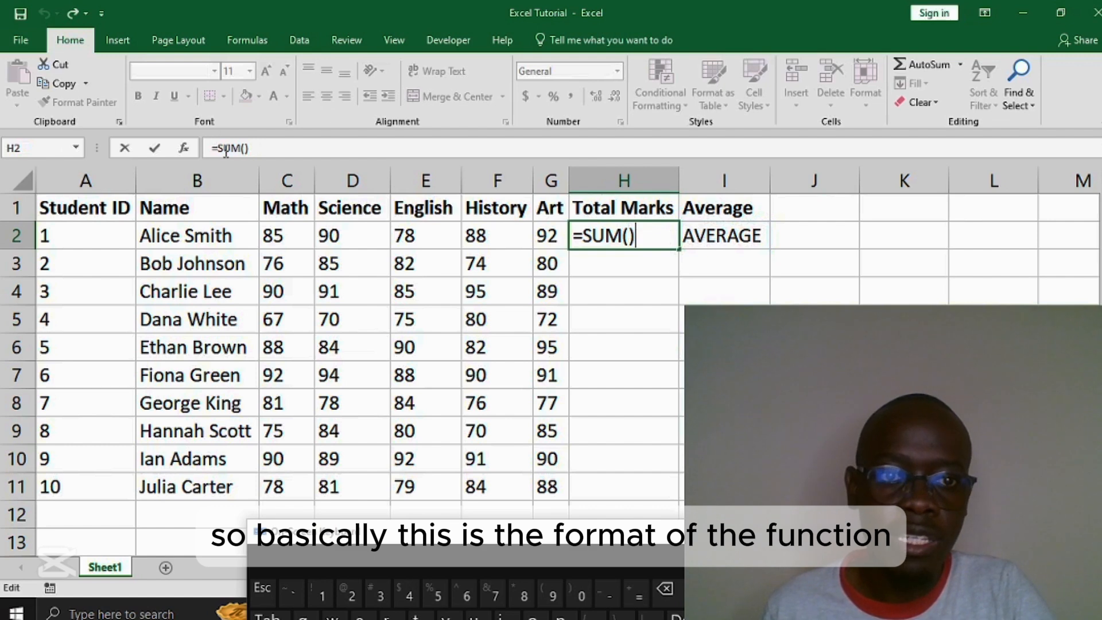
# Step: Insert the range C2:G2 between the parentheses of the SUM formula in cell H2 and confirm the entry
pyautogui.click(629, 237)
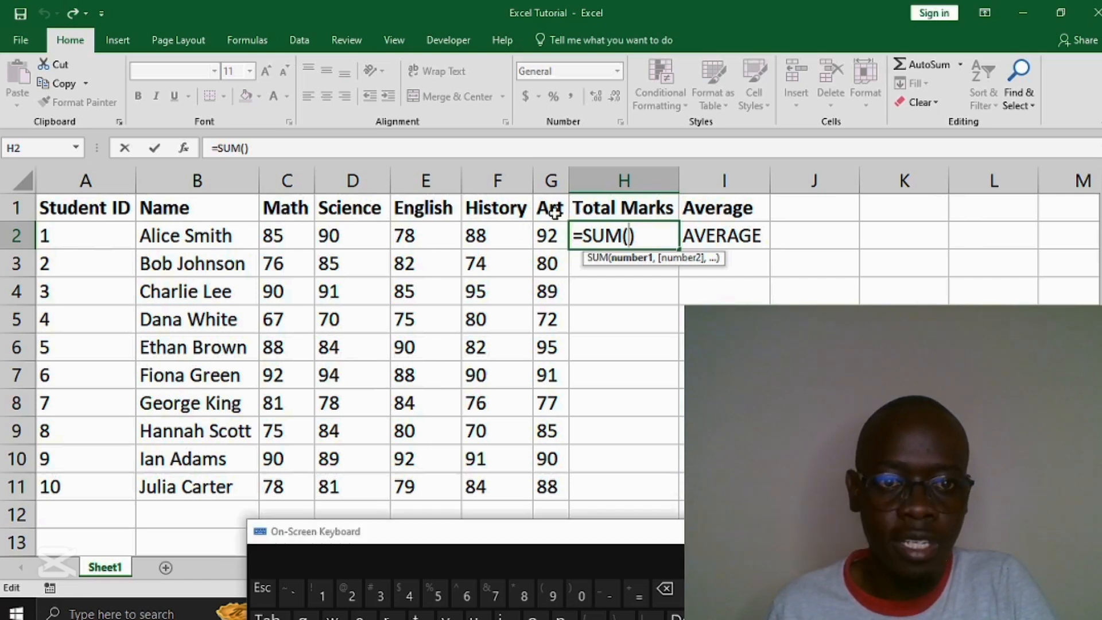
pyautogui.click(283, 235)
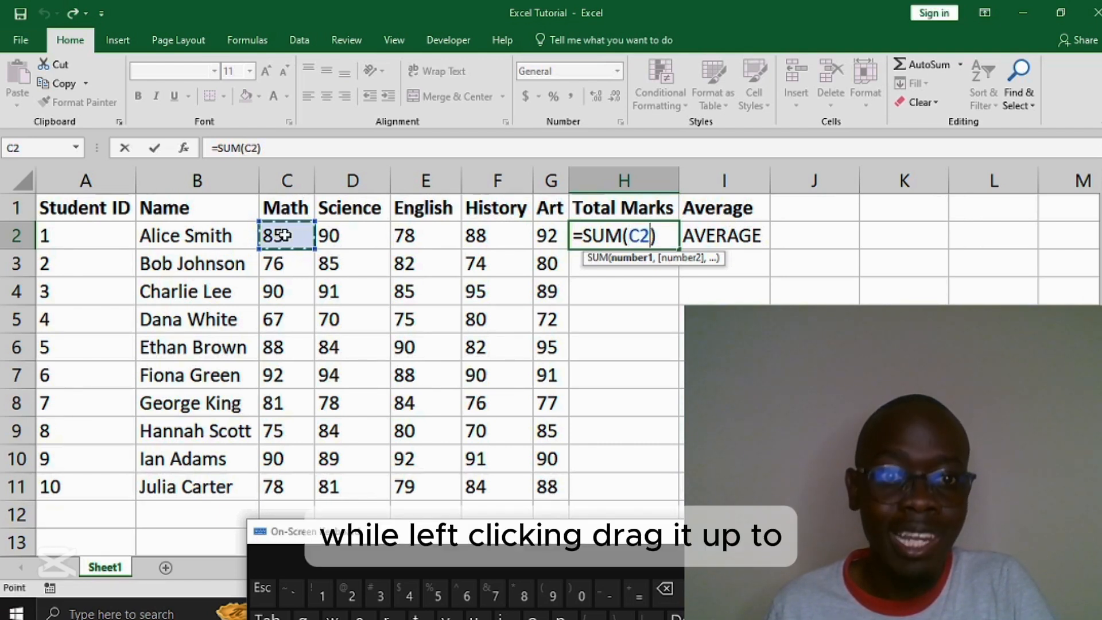
pyautogui.moveTo(283, 235); pyautogui.dragTo(548, 241)
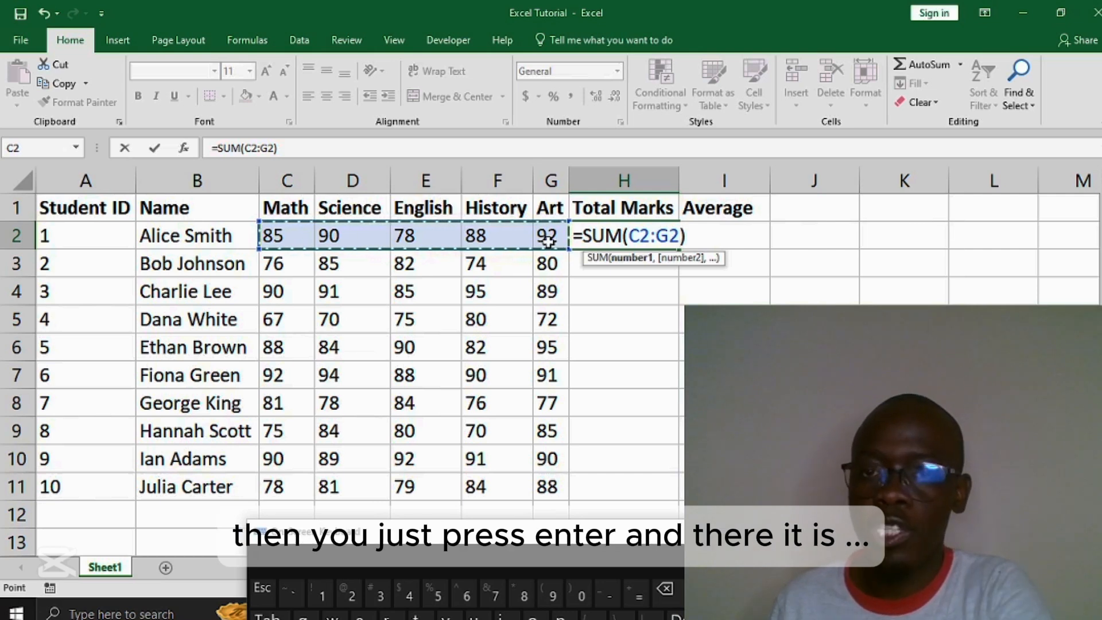
pyautogui.press('Return')
# Step: Fill the SUM formula from H2 down the Total Marks column to the last student in row 11
pyautogui.click(654, 236)
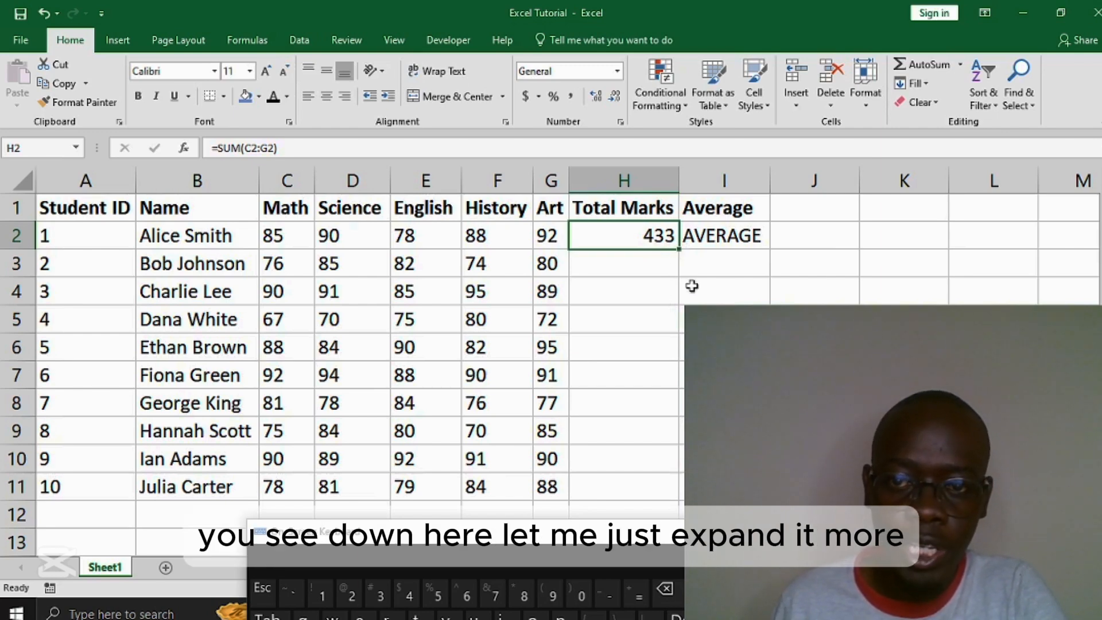
pyautogui.moveTo(1023, 588); pyautogui.dragTo(1028, 588)
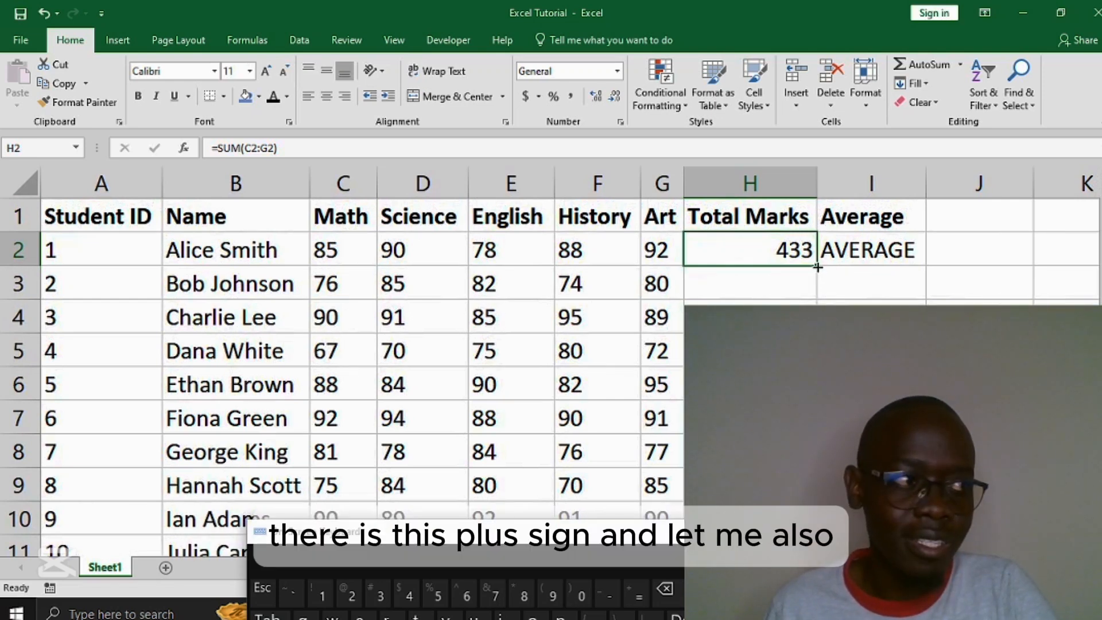
pyautogui.moveTo(684, 306); pyautogui.dragTo(895, 464)
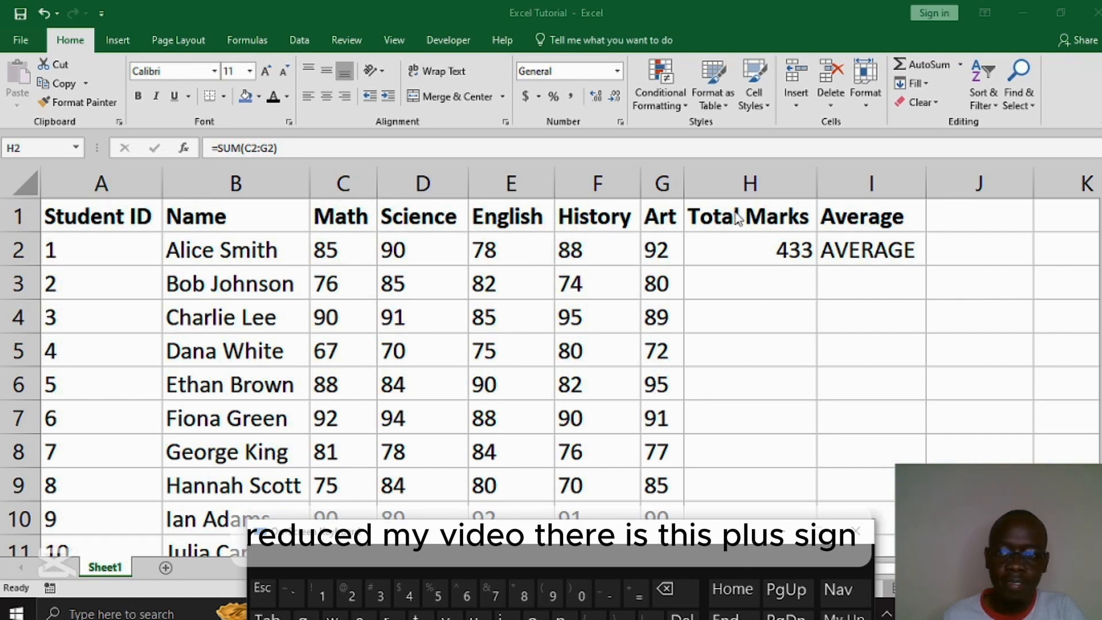
pyautogui.click(766, 240)
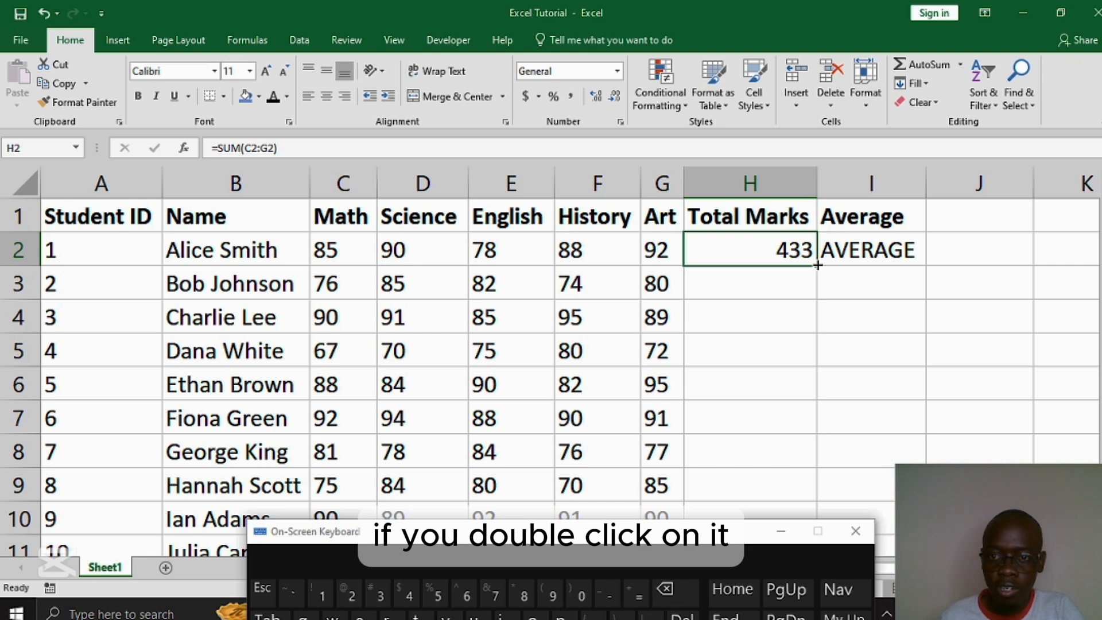
pyautogui.doubleClick(818, 264)
pyautogui.scroll(-2, 851, 302)
pyautogui.scroll(2, 851, 302)
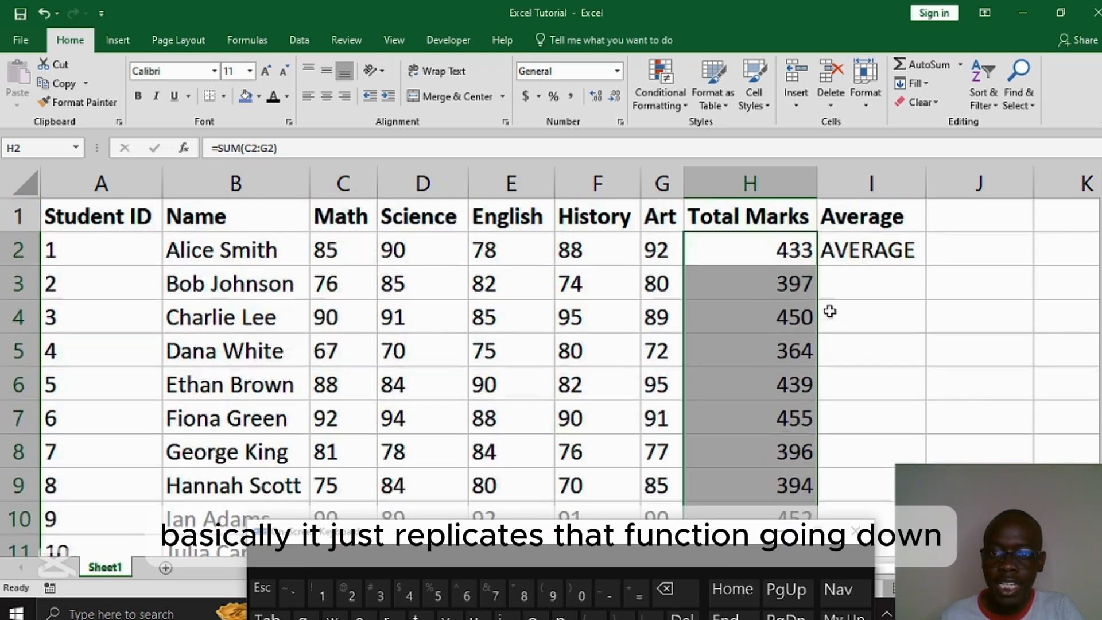
pyautogui.scroll(-2, 776, 255)
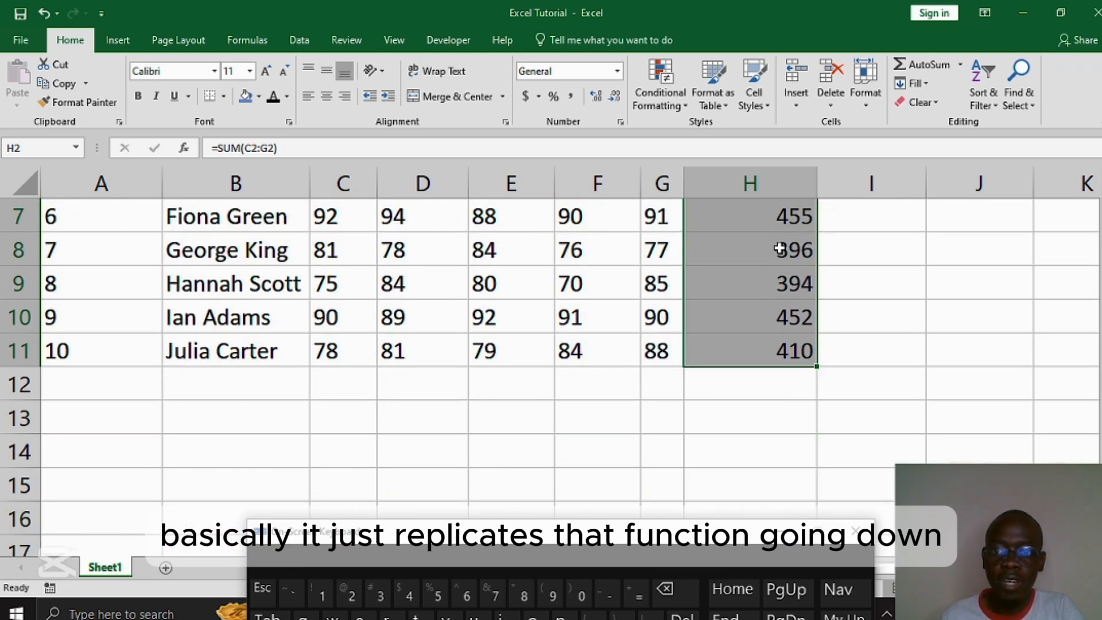
pyautogui.scroll(2, 794, 363)
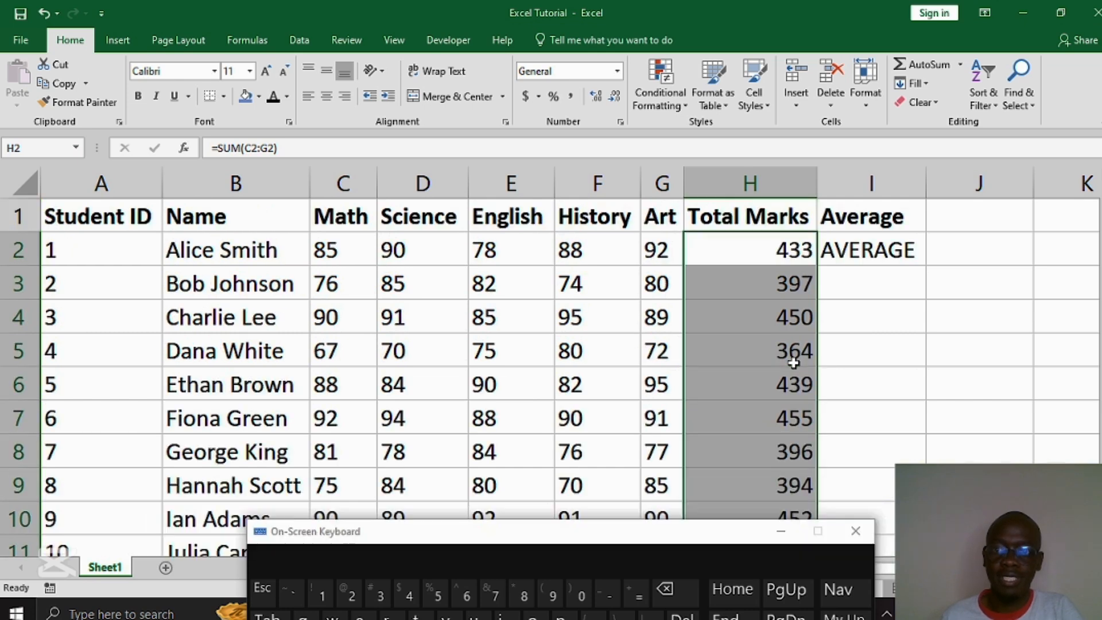
# Step: Turn the text in cell I2 into the formula =AVERAGE(C2:G2) and confirm it
pyautogui.click(871, 252)
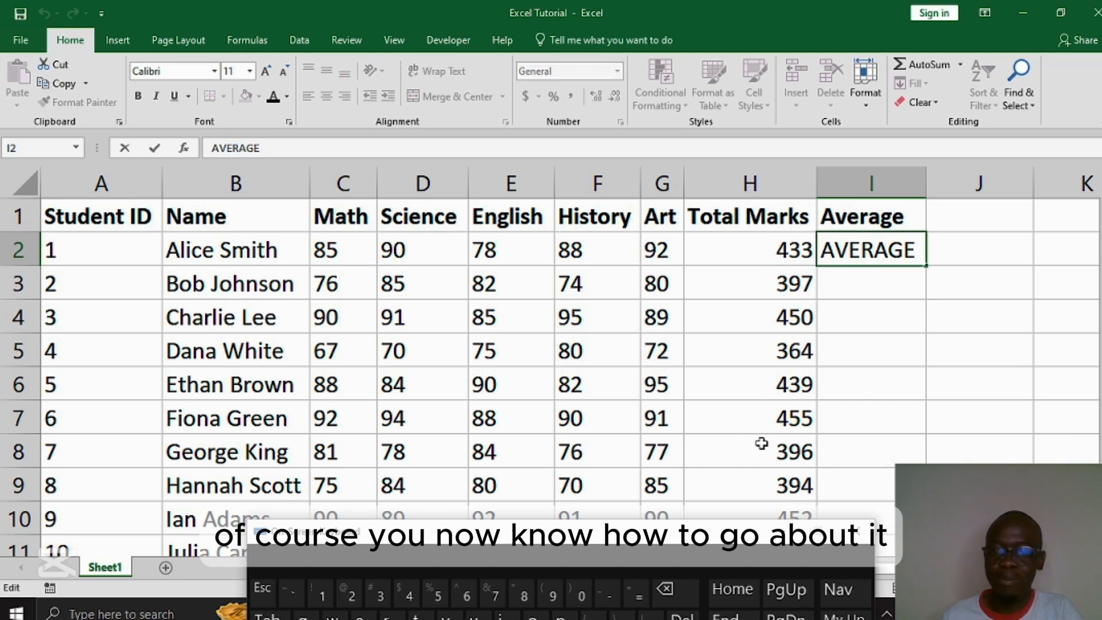
pyautogui.click(636, 597)
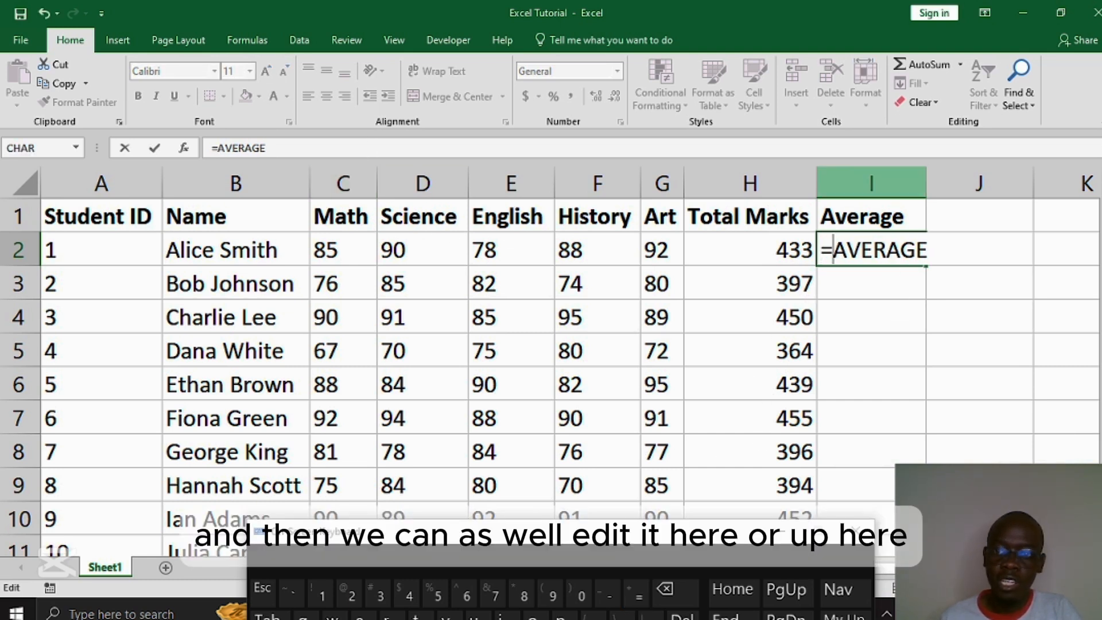
pyautogui.click(911, 245)
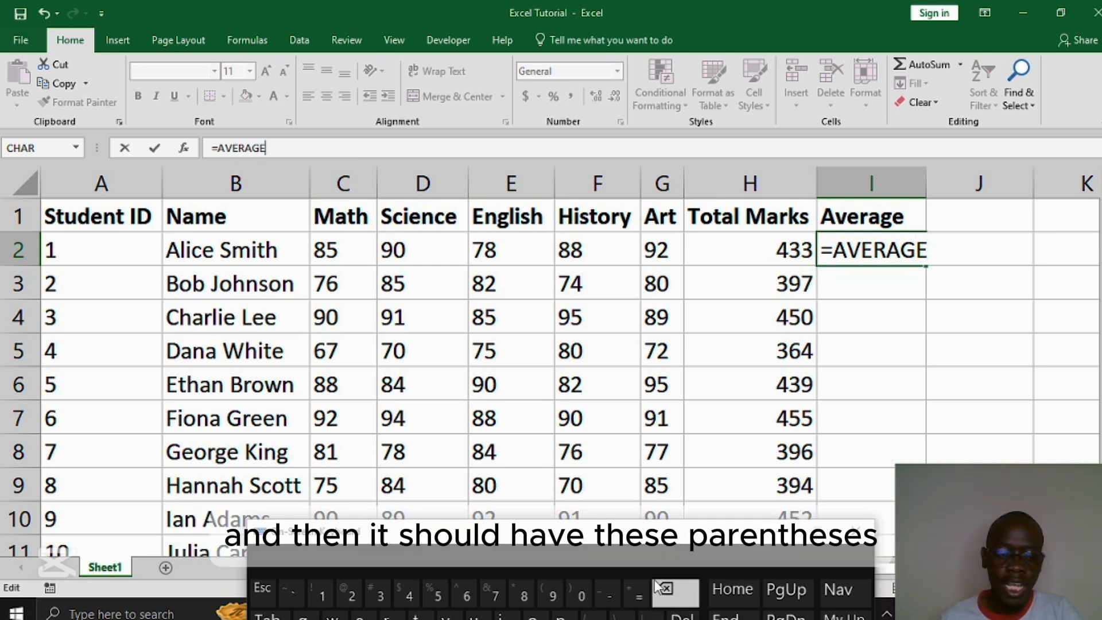
pyautogui.click(549, 594)
pyautogui.click(583, 597)
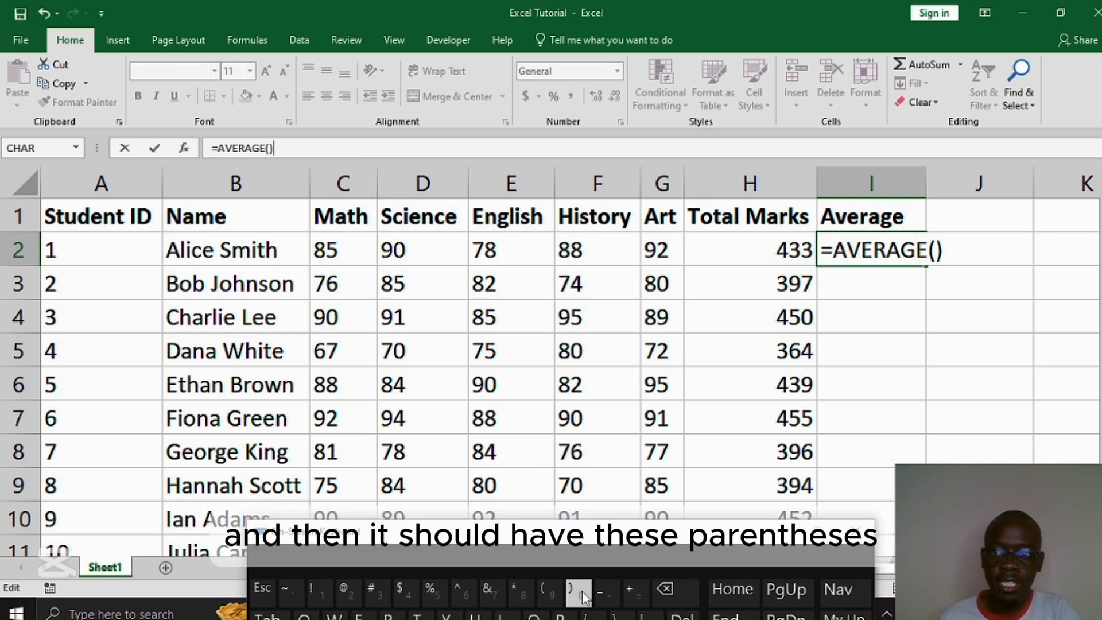
pyautogui.click(936, 251)
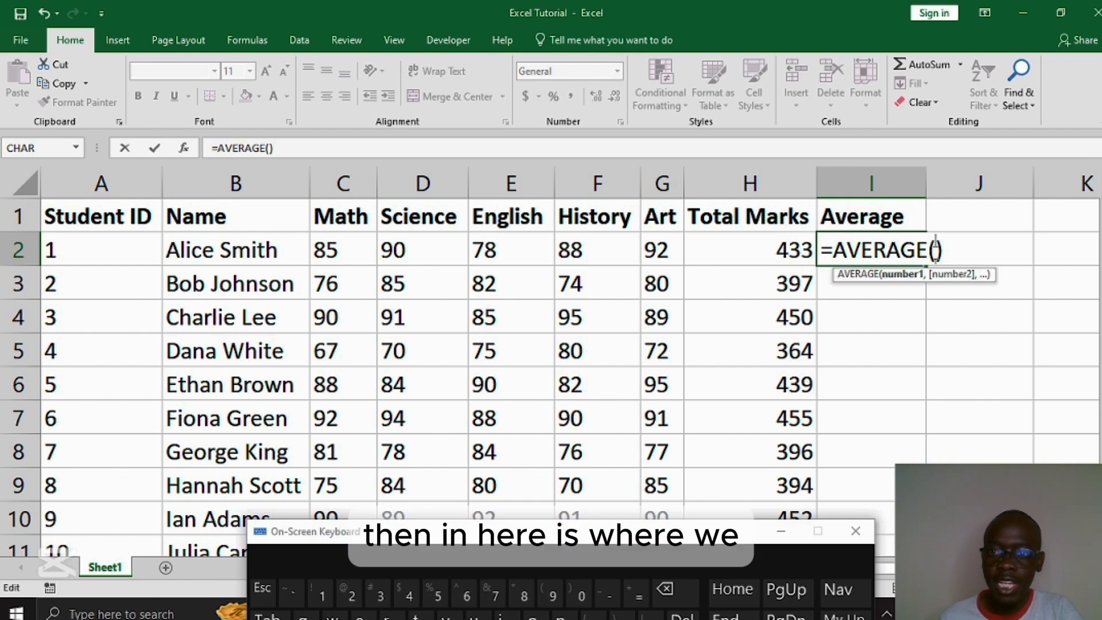
pyautogui.click(351, 252)
pyautogui.moveTo(351, 253); pyautogui.dragTo(660, 253)
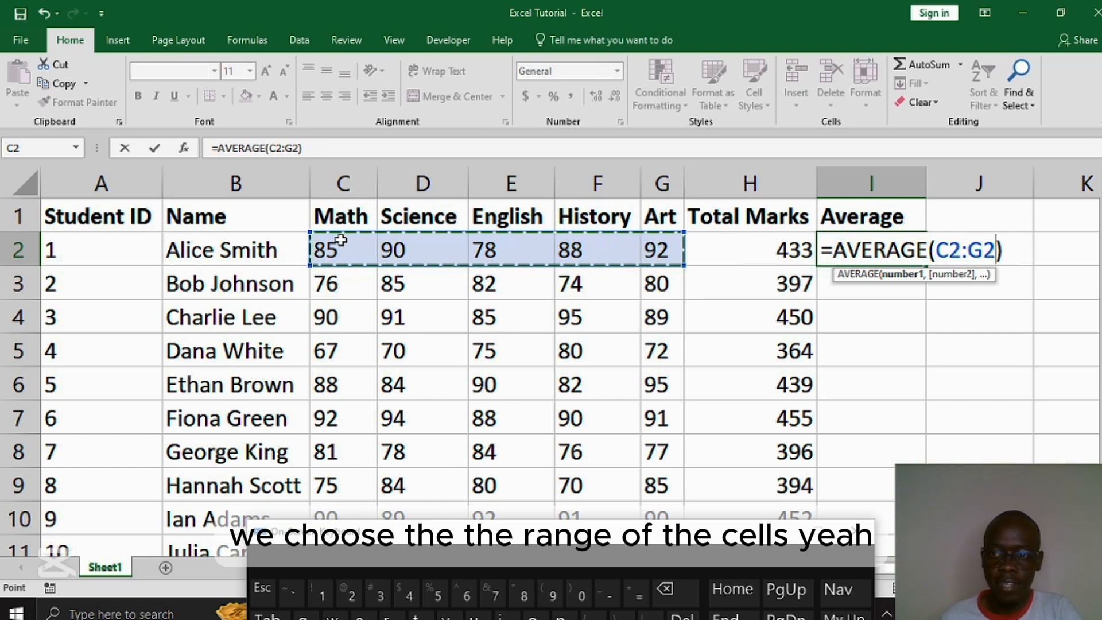
pyautogui.press('Return')
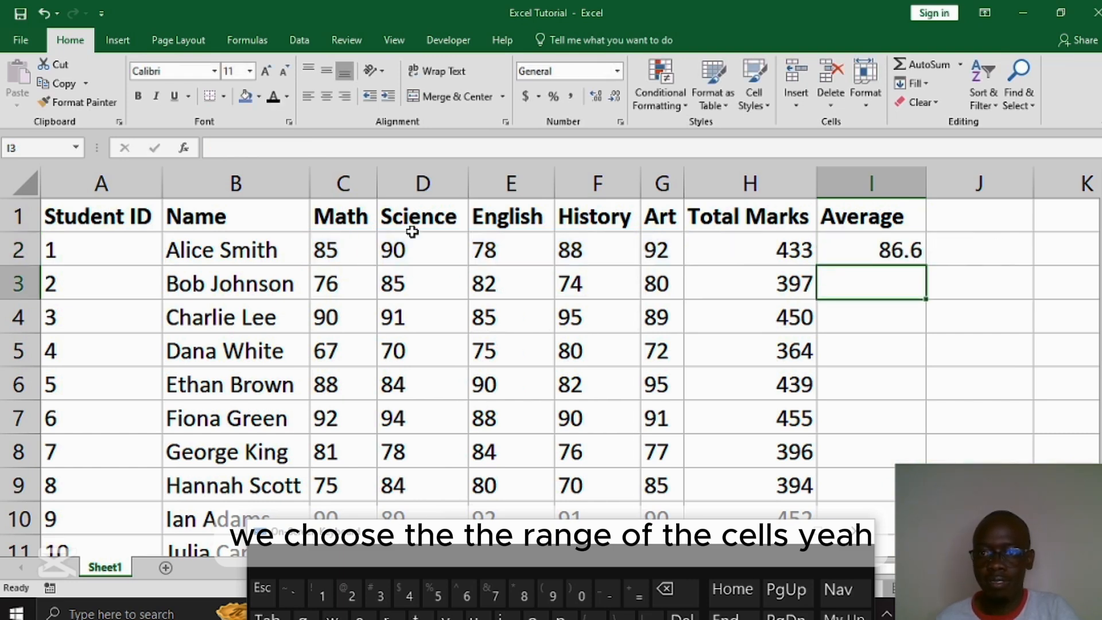
# Step: Fill the AVERAGE formula from I2 down the Average column to the last student's row
pyautogui.click(900, 252)
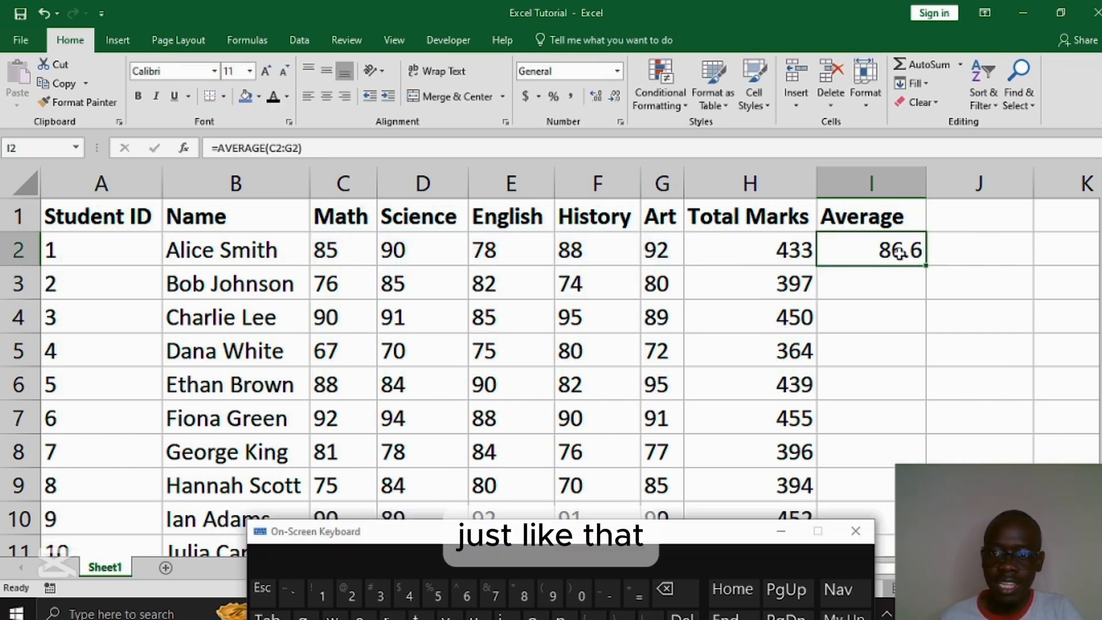
pyautogui.doubleClick(925, 265)
pyautogui.scroll(-3, 855, 385)
pyautogui.scroll(3, 854, 385)
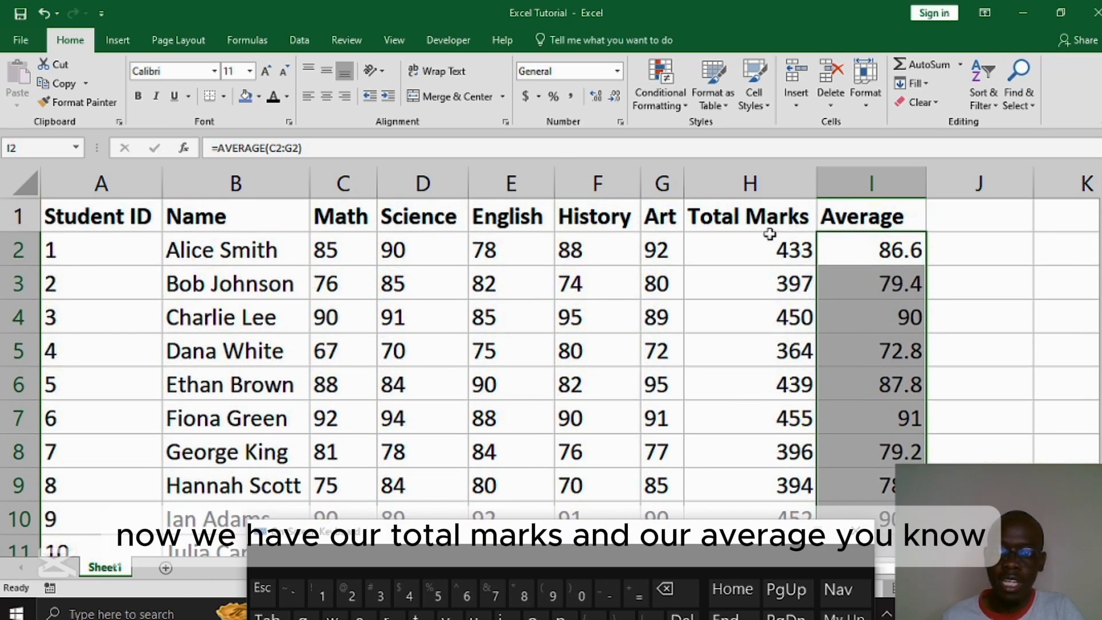
pyautogui.click(746, 218)
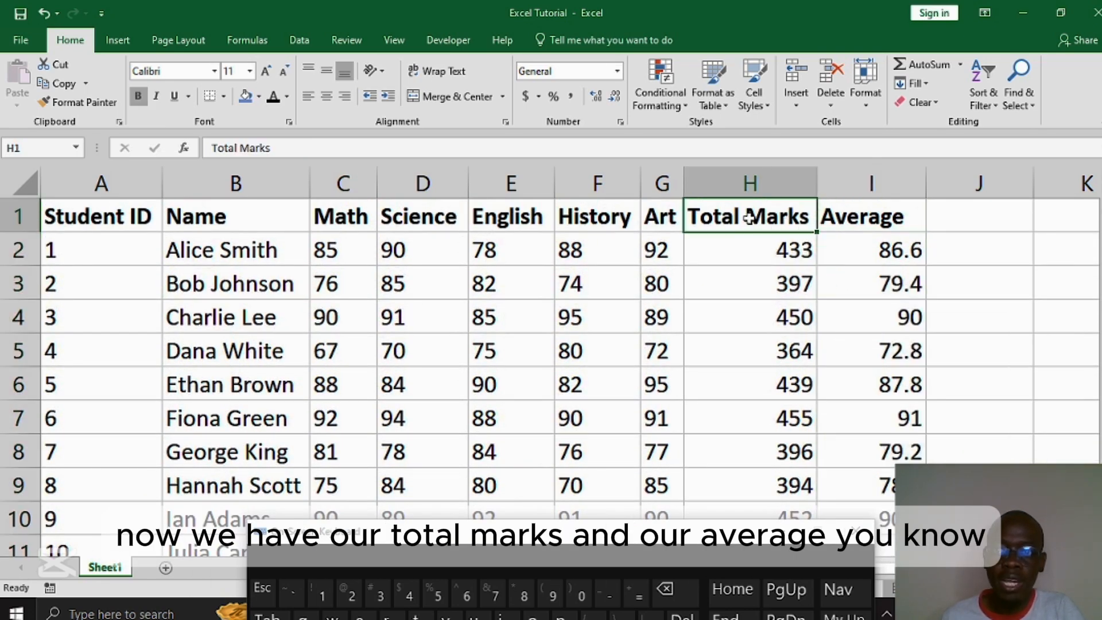
pyautogui.click(874, 217)
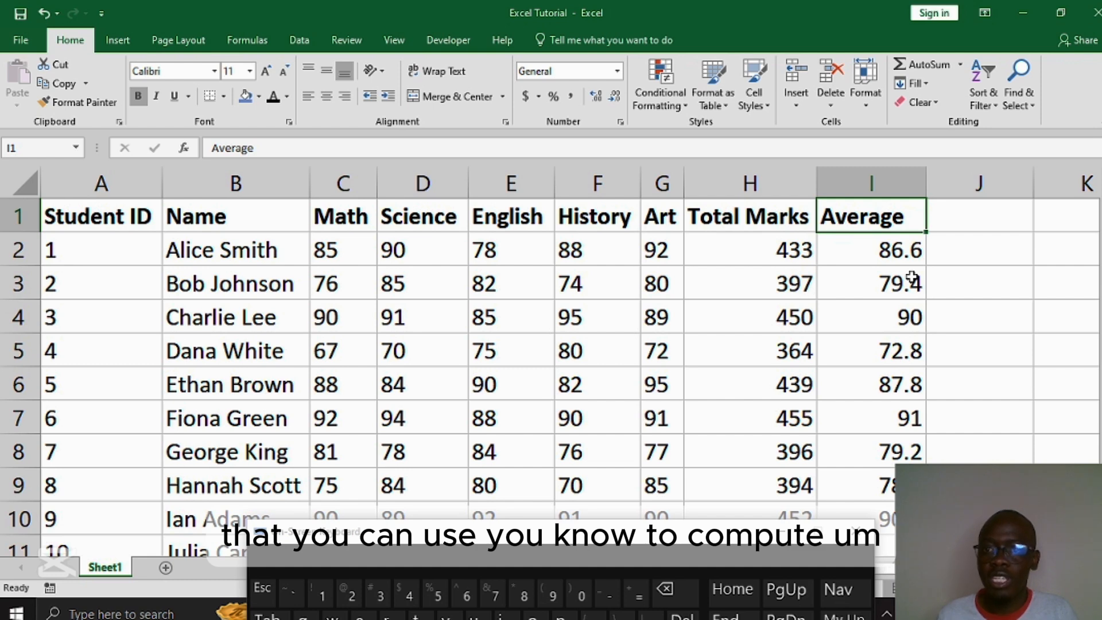
pyautogui.scroll(-2, 611, 306)
pyautogui.scroll(2, 621, 307)
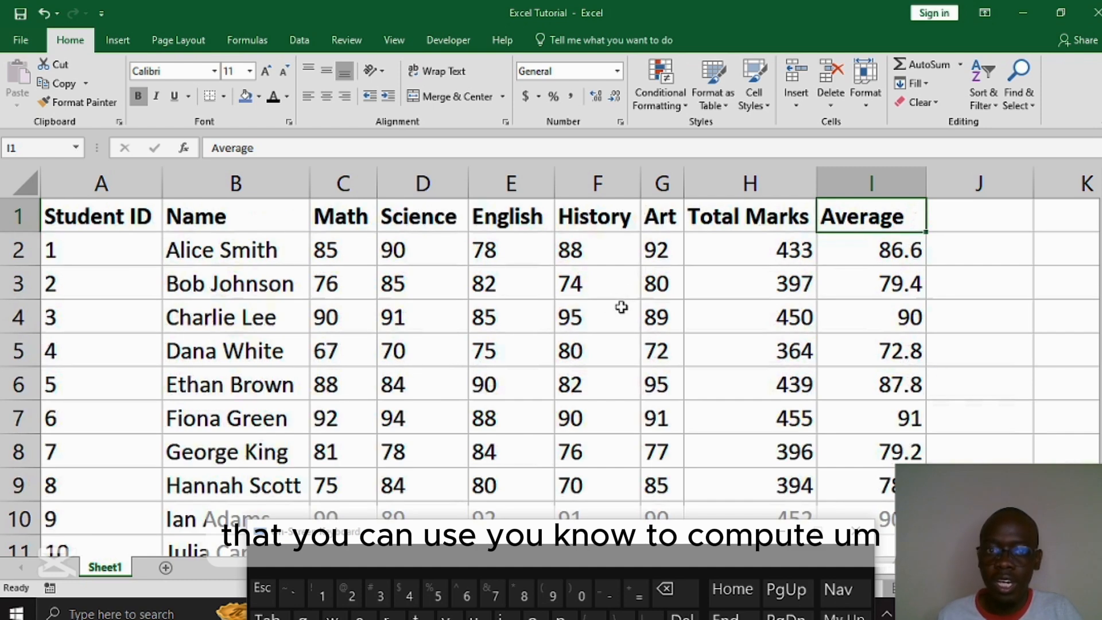